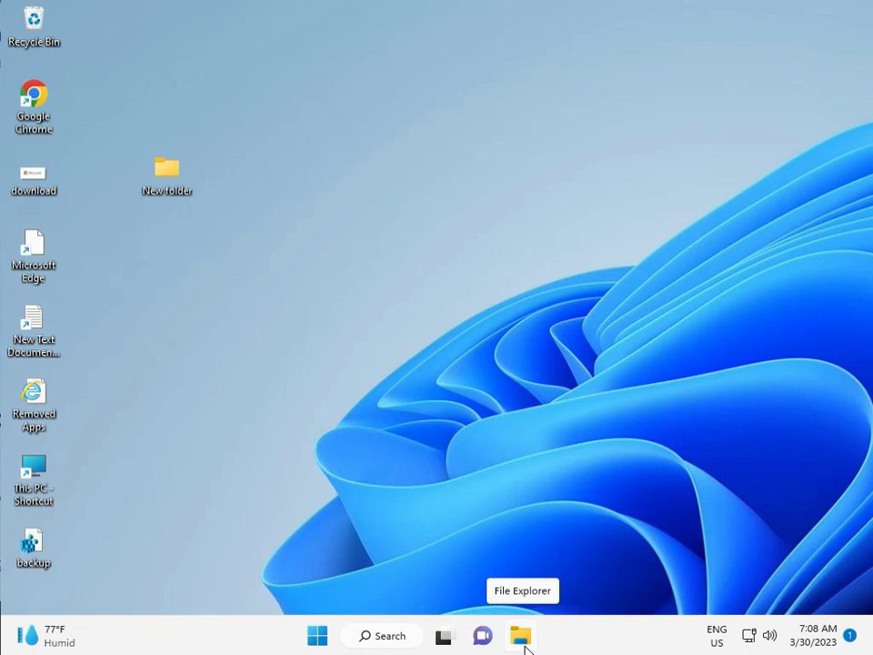
Open Settings and go to System > Troubleshoot > Other troubleshooters
{"action": "left_click", "coordinate": [316, 634]}
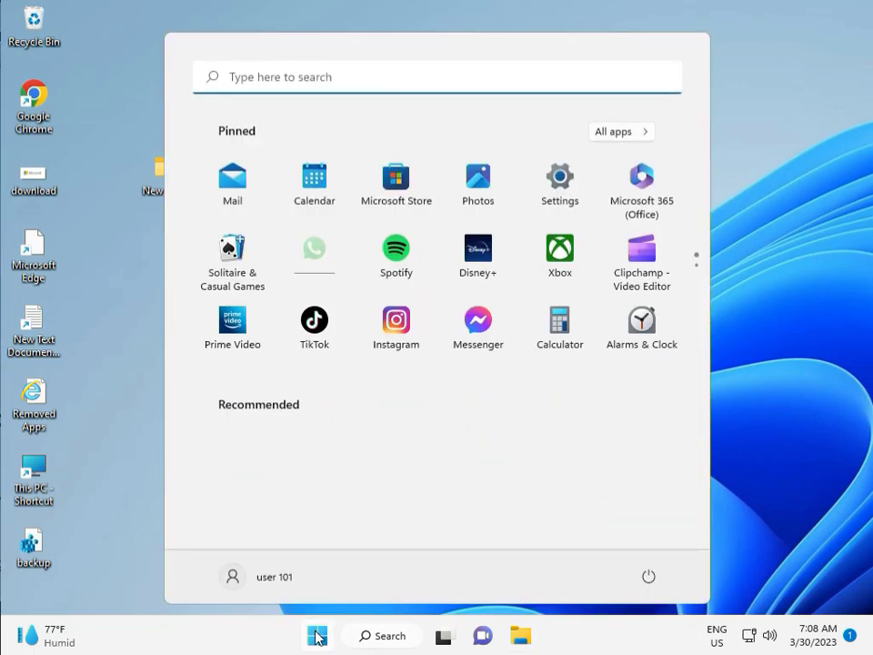
{"action": "left_click", "coordinate": [571, 185]}
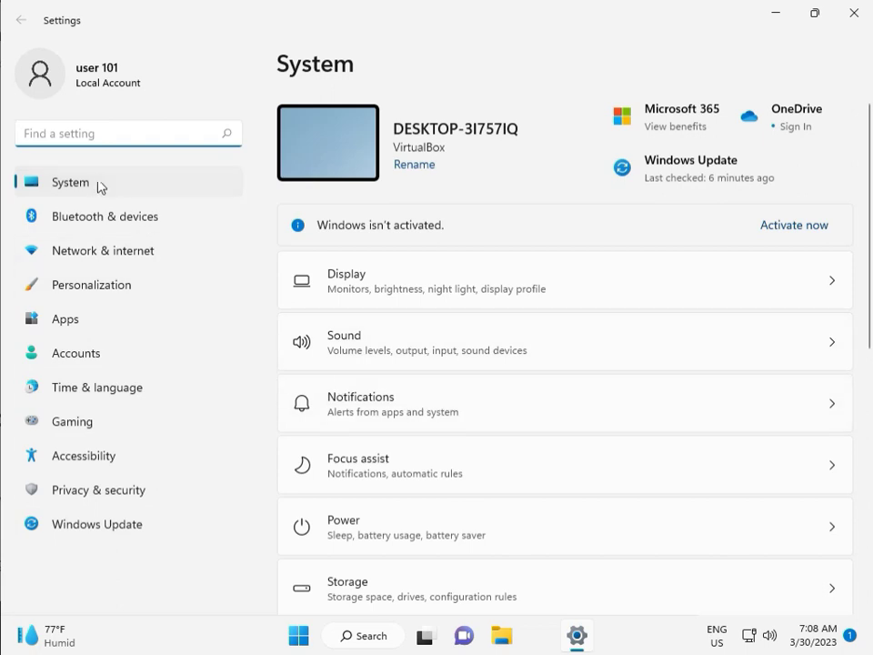
{"action": "scroll", "coordinate": [433, 461], "scroll_direction": "down", "scroll_amount": 3}
{"action": "scroll", "coordinate": [436, 491], "scroll_direction": "down", "scroll_amount": 1}
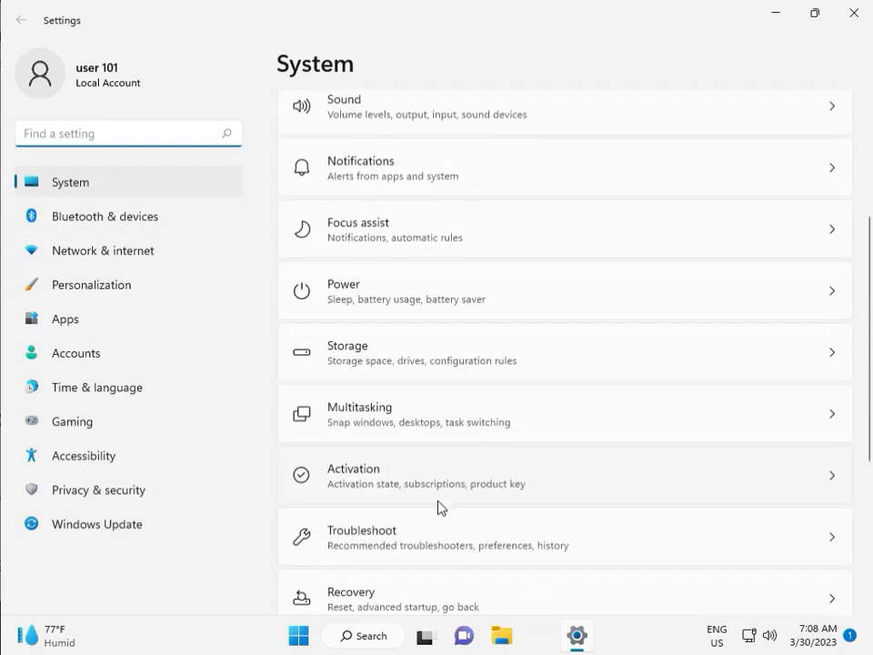
{"action": "left_click", "coordinate": [446, 541]}
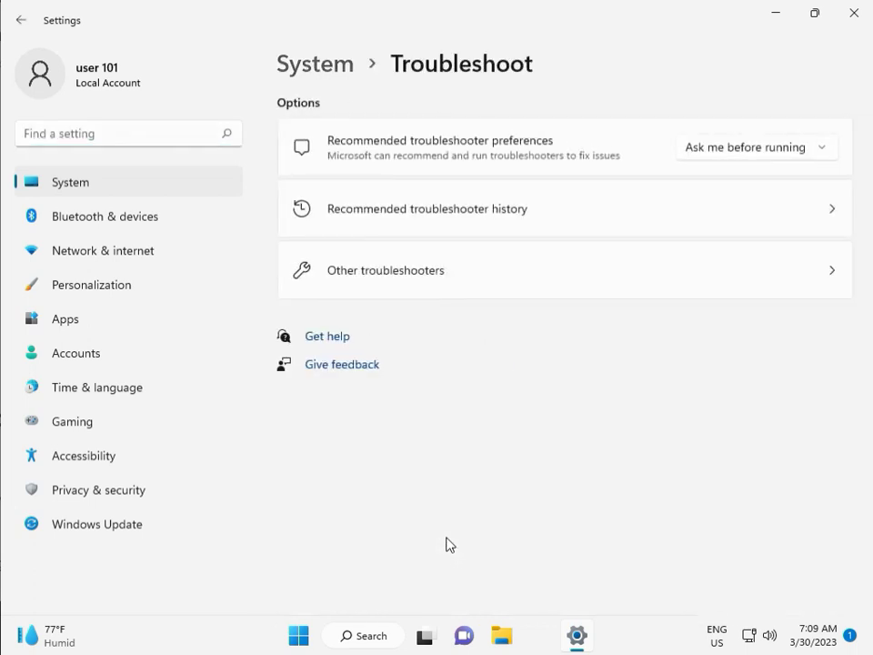
{"action": "left_click", "coordinate": [377, 276]}
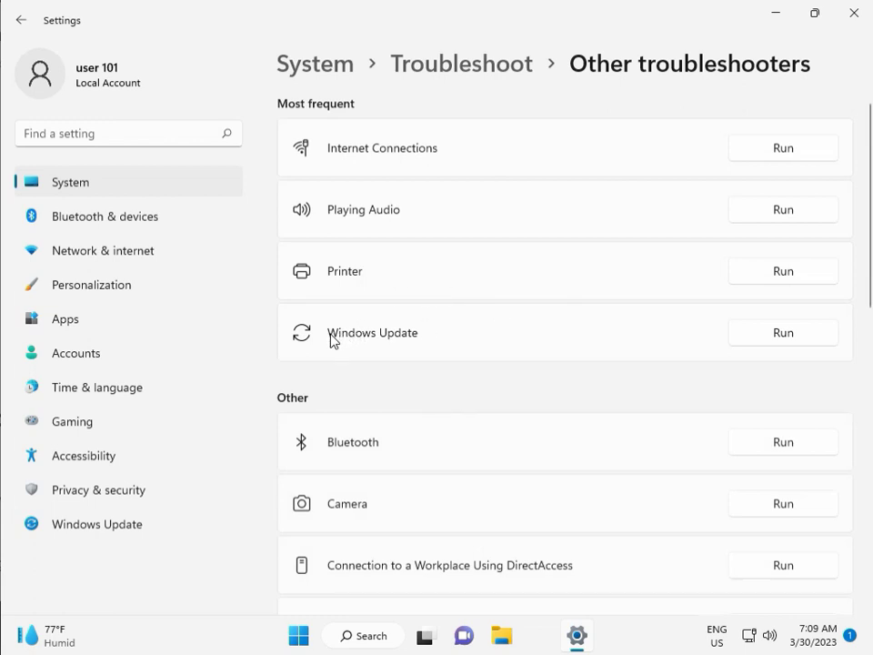
Run the Windows Update troubleshooter until it reports issues detected, then close it and Settings
{"action": "left_click", "coordinate": [778, 334]}
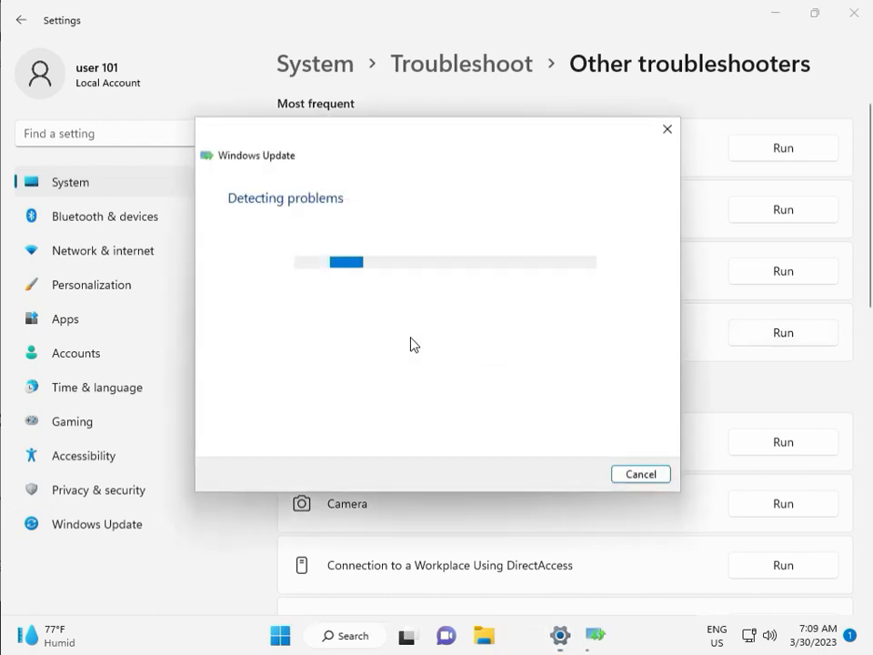
{"action": "left_click_drag", "start_coordinate": [411, 143], "coordinate": [294, 104]}
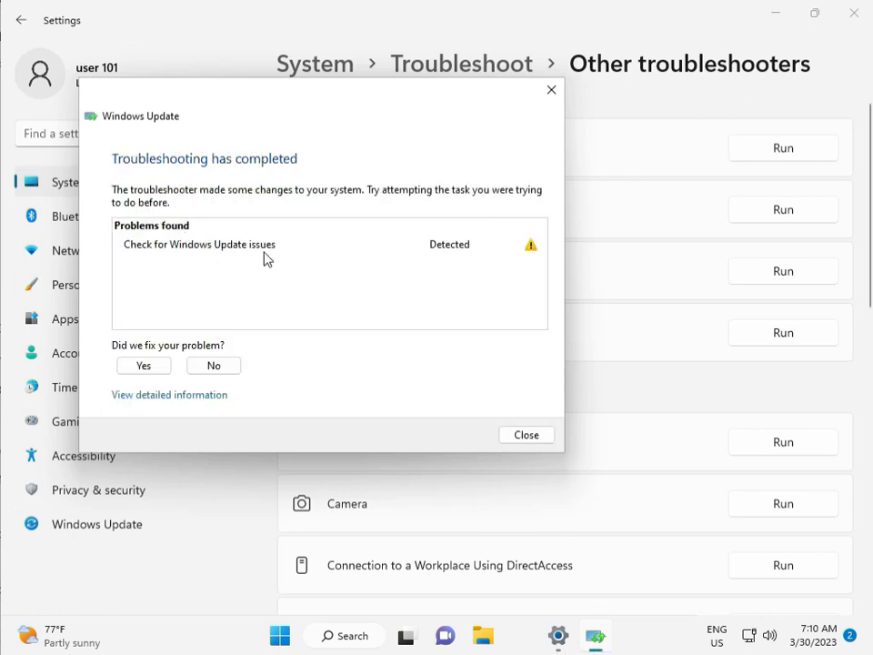
{"action": "left_click", "coordinate": [527, 443]}
{"action": "left_click", "coordinate": [863, 26]}
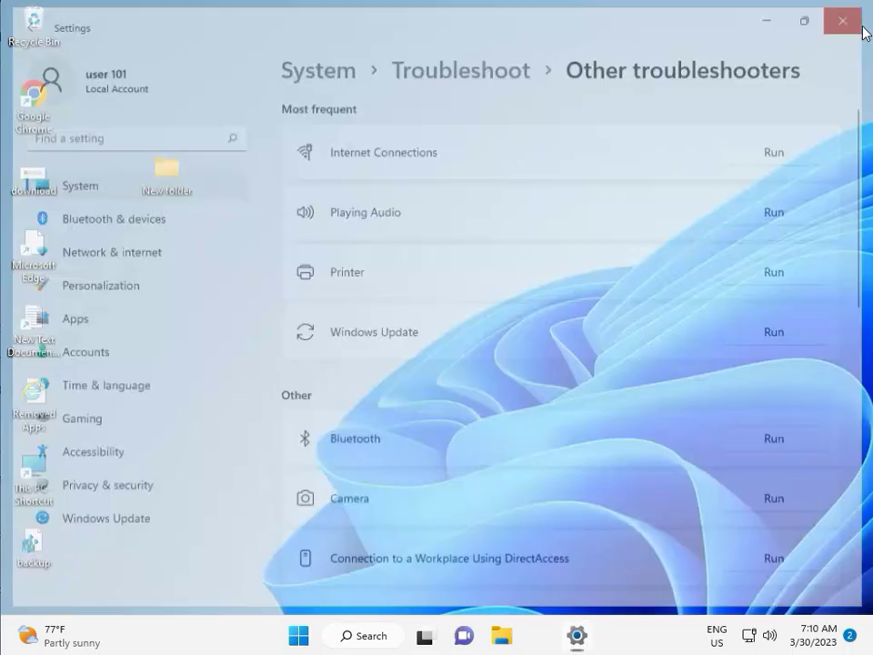
In File Explorer, open the Windows folder on Local Disk (C:)
{"action": "left_click", "coordinate": [502, 626]}
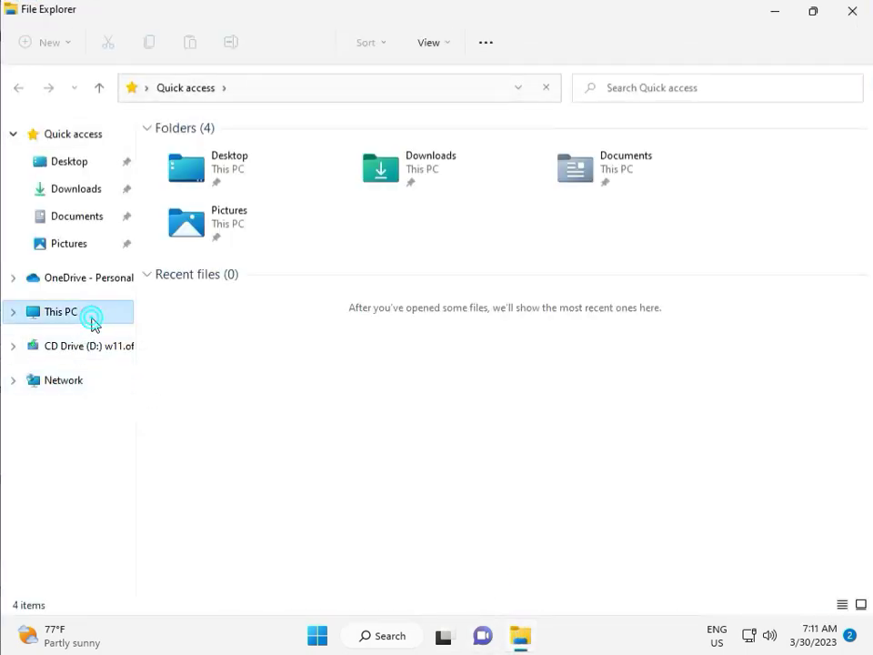
{"action": "left_click", "coordinate": [92, 322]}
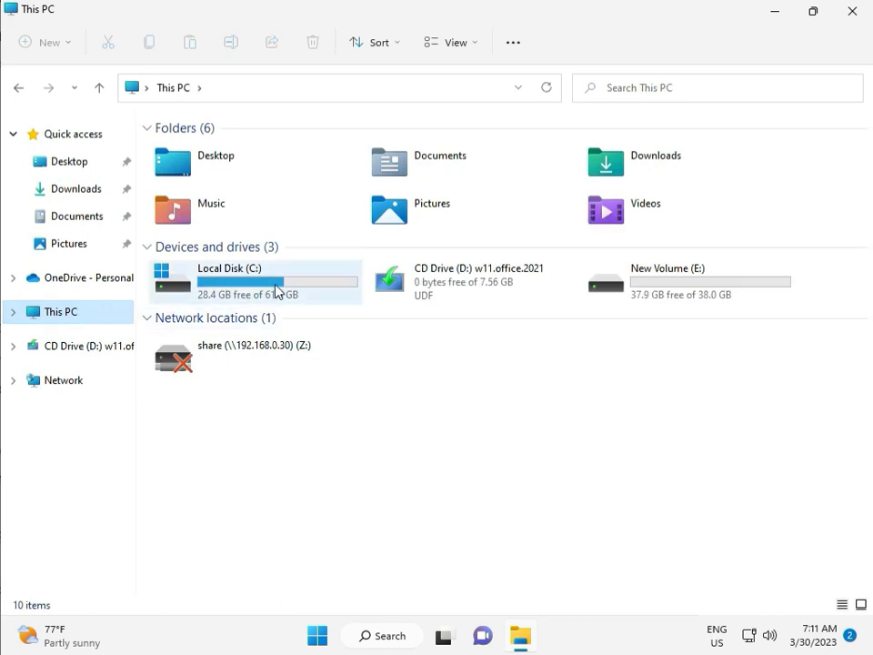
{"action": "double_click", "coordinate": [275, 285]}
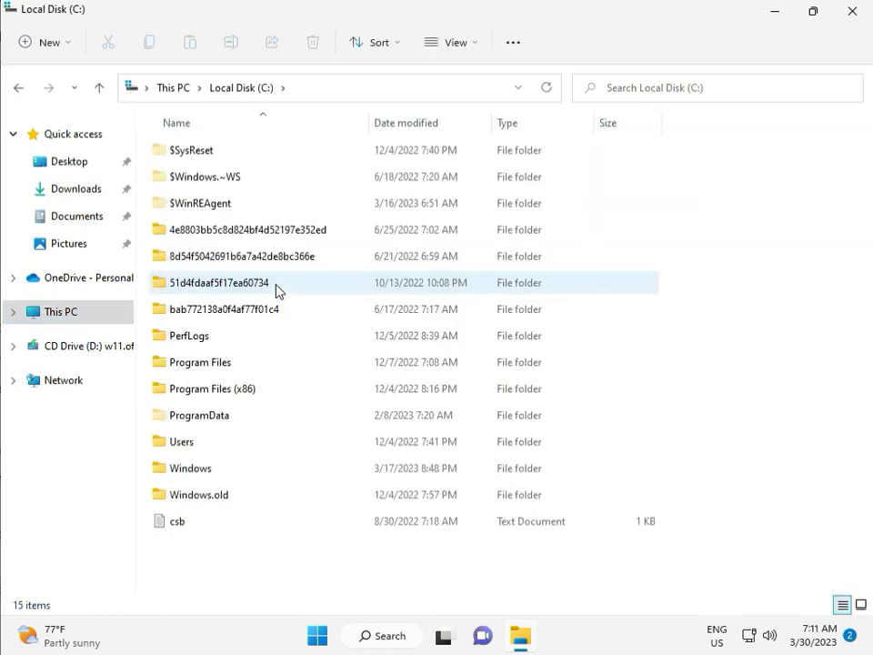
{"action": "left_click", "coordinate": [226, 471]}
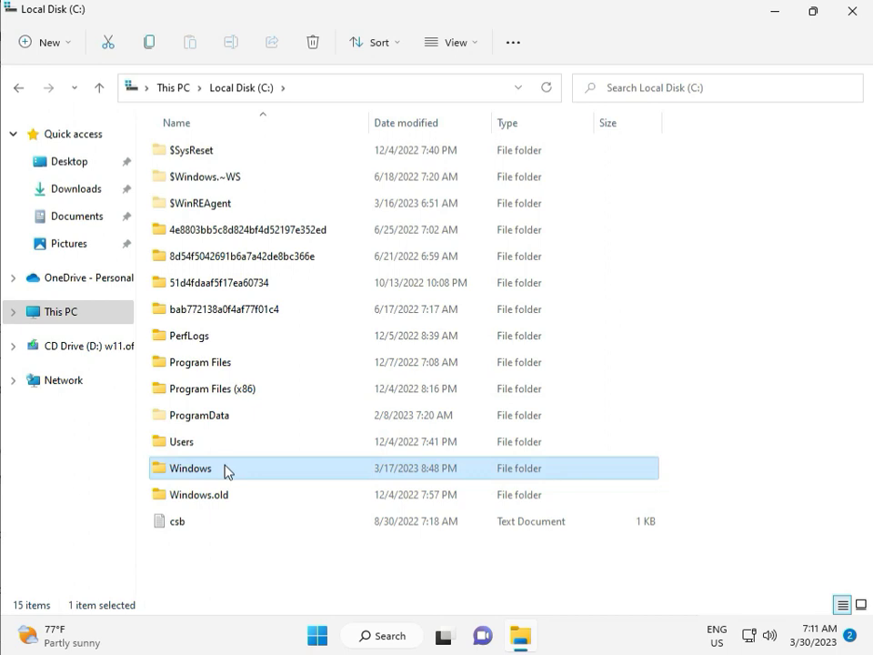
{"action": "double_click", "coordinate": [227, 469]}
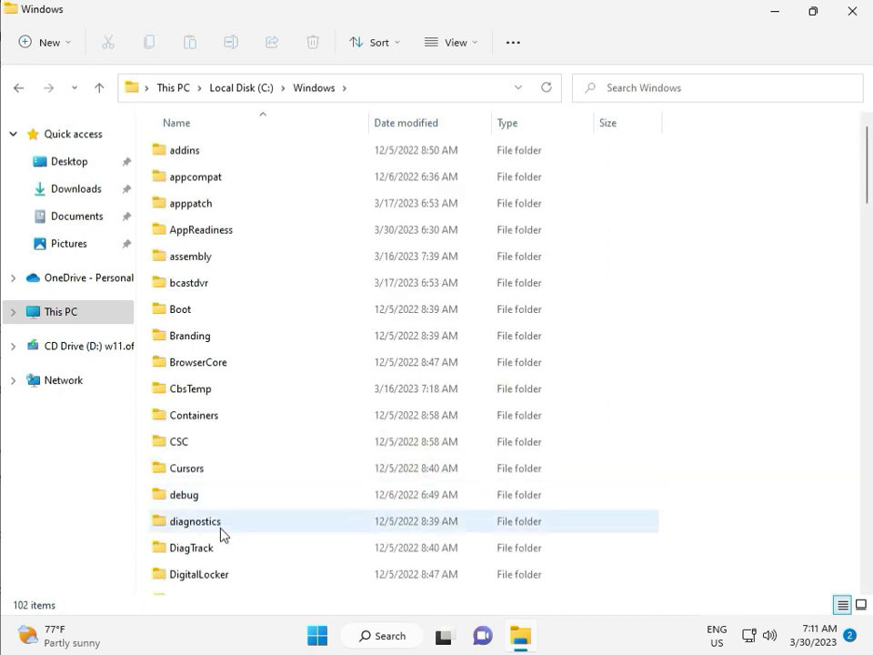
Open the SoftwareDistribution folder inside C:\Windows
{"action": "scroll", "coordinate": [309, 527], "scroll_direction": "down", "scroll_amount": 4}
{"action": "scroll", "coordinate": [317, 521], "scroll_direction": "down", "scroll_amount": 4}
{"action": "scroll", "coordinate": [317, 520], "scroll_direction": "down", "scroll_amount": 3}
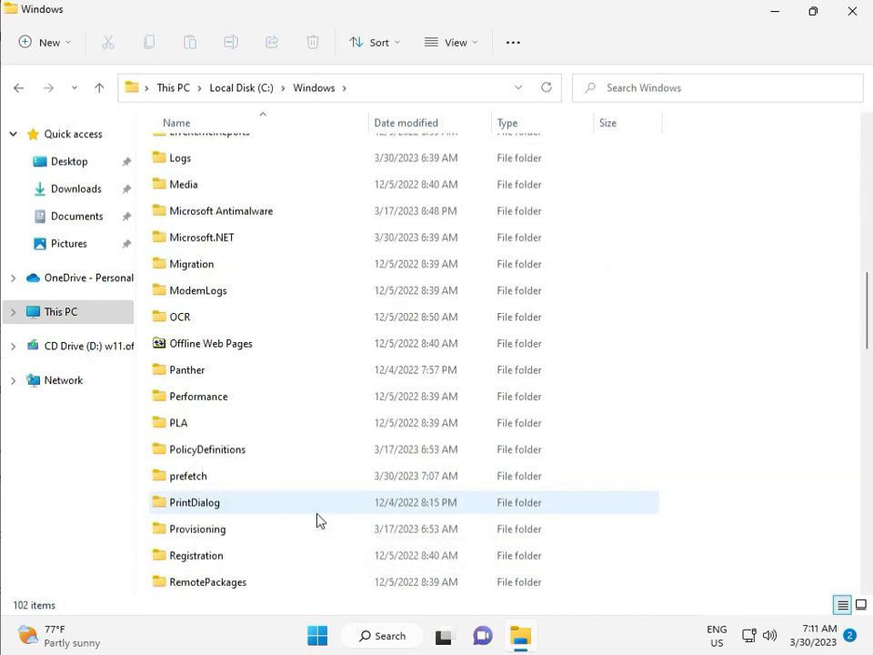
{"action": "scroll", "coordinate": [317, 520], "scroll_direction": "down", "scroll_amount": 4}
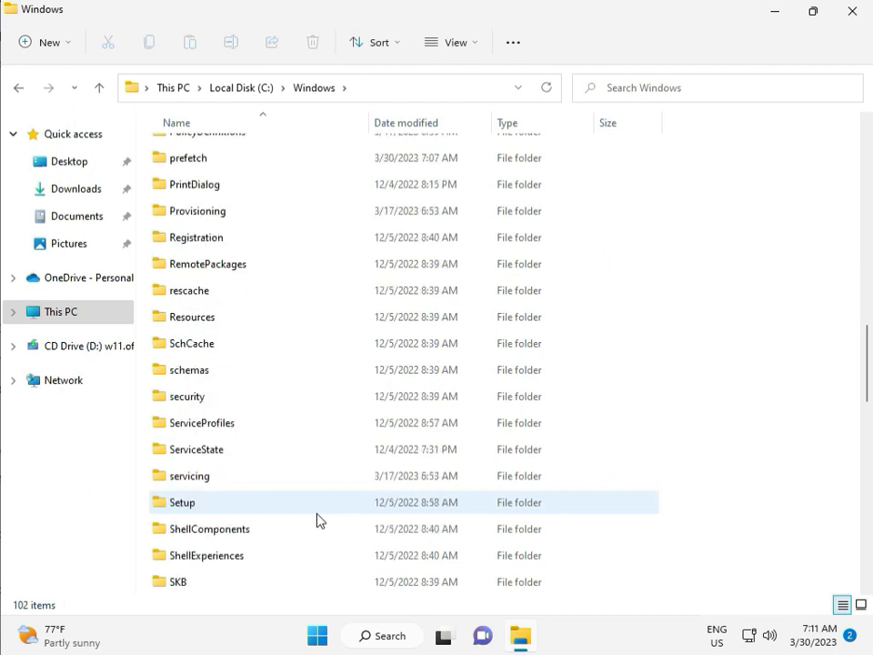
{"action": "scroll", "coordinate": [312, 516], "scroll_direction": "down", "scroll_amount": 1}
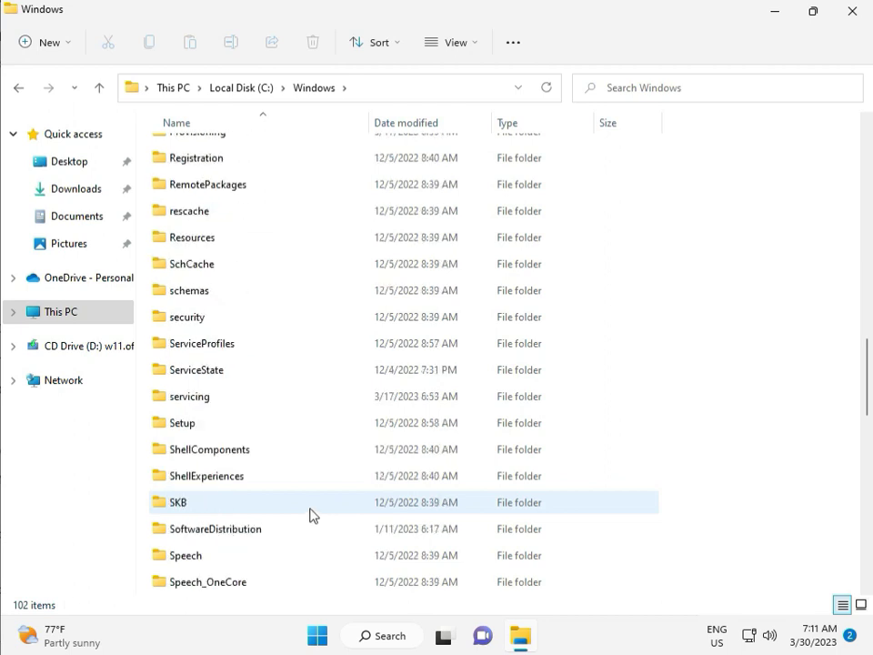
{"action": "scroll", "coordinate": [310, 515], "scroll_direction": "down", "scroll_amount": 1}
{"action": "left_click", "coordinate": [235, 451]}
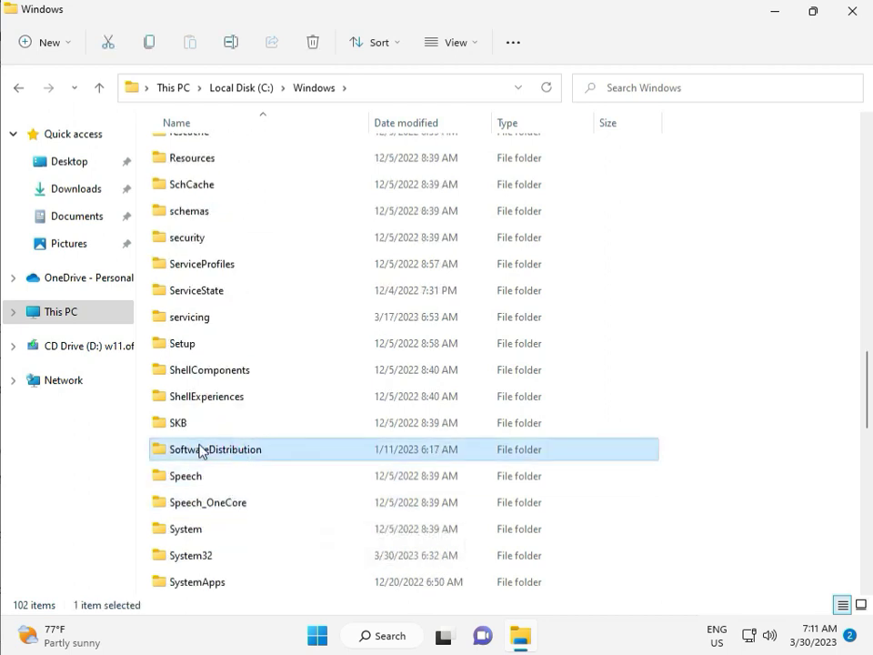
{"action": "double_click", "coordinate": [227, 454]}
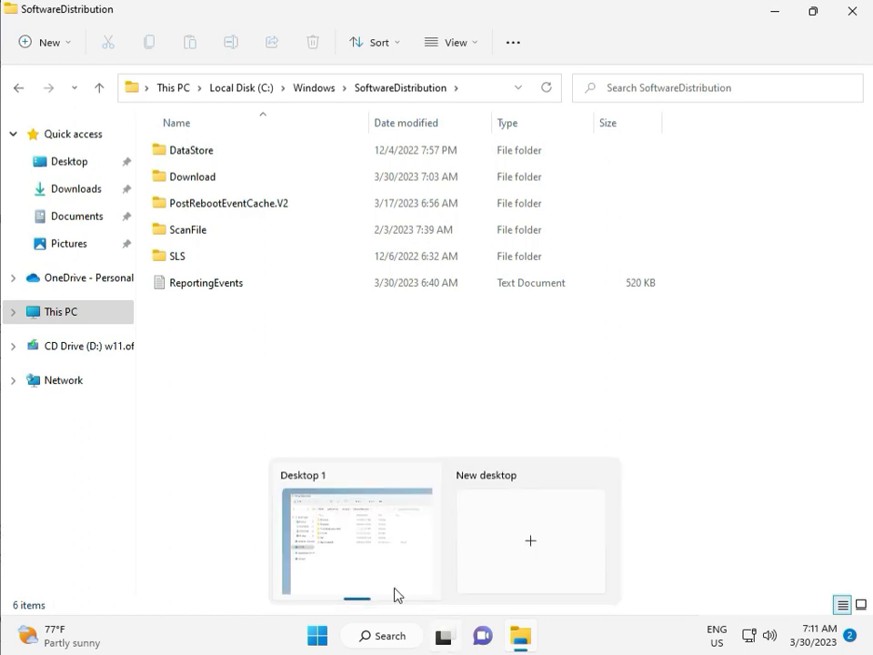
Delete every item in SoftwareDistribution\Download with administrator permission, then close File Explorer
{"action": "double_click", "coordinate": [221, 178]}
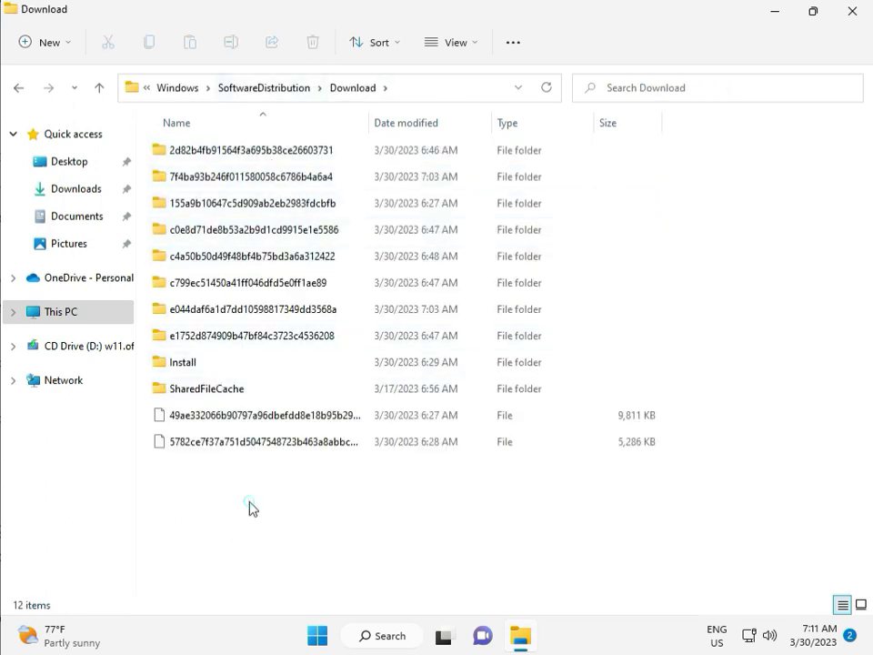
{"action": "left_click_drag", "start_coordinate": [253, 501], "coordinate": [259, 160]}
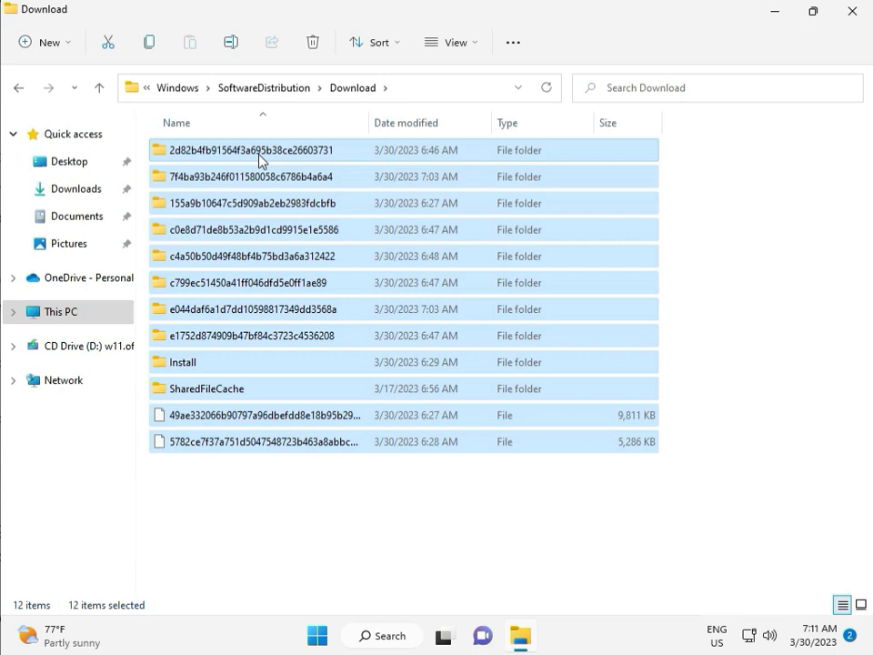
{"action": "key", "text": "Delete"}
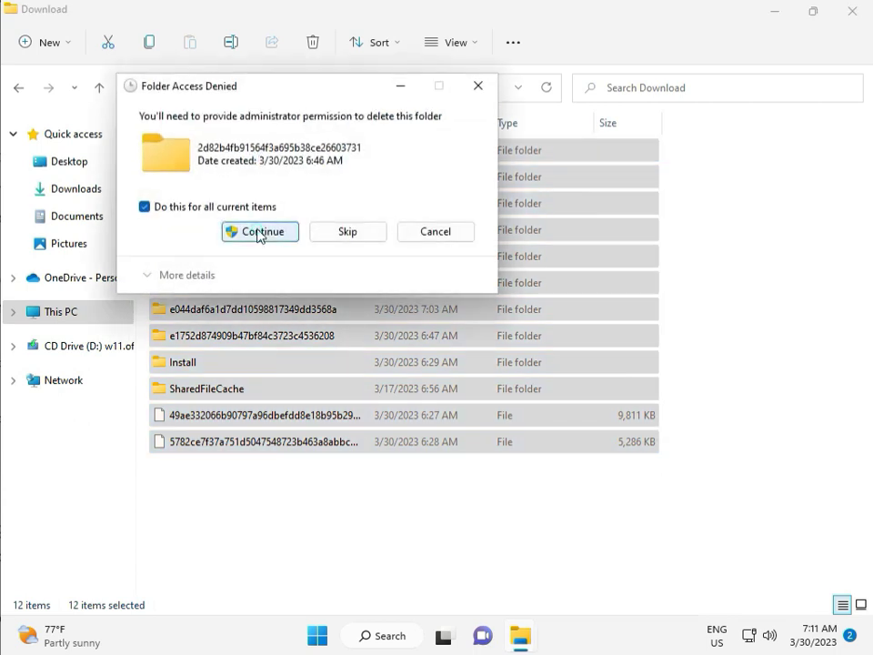
{"action": "left_click", "coordinate": [258, 233]}
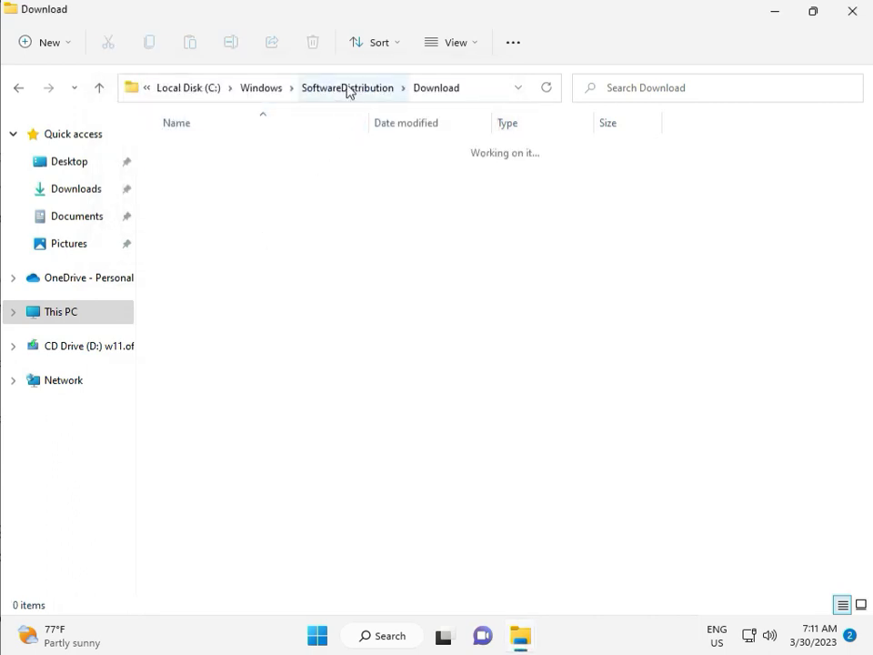
{"action": "left_click", "coordinate": [346, 87]}
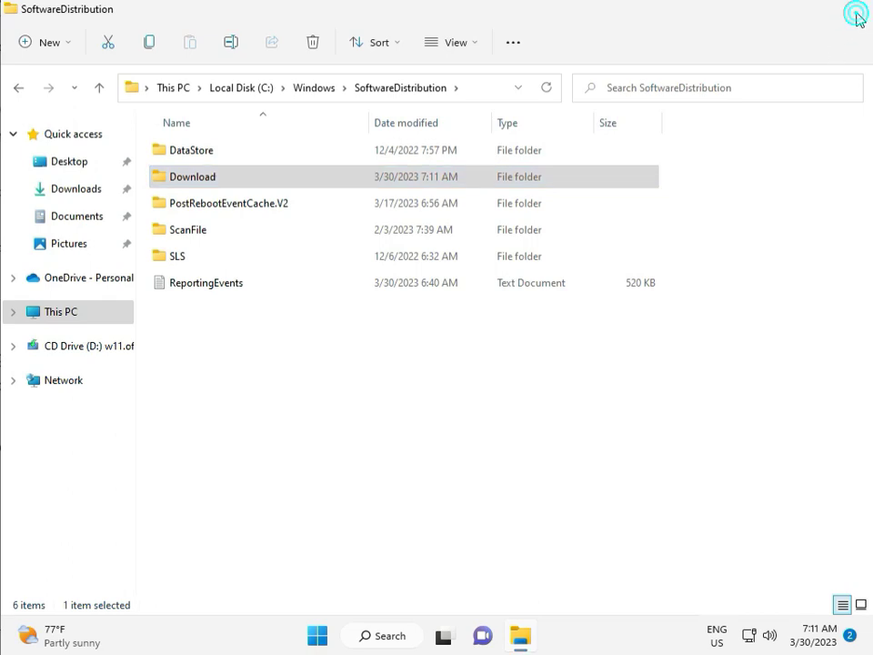
{"action": "left_click", "coordinate": [852, 13]}
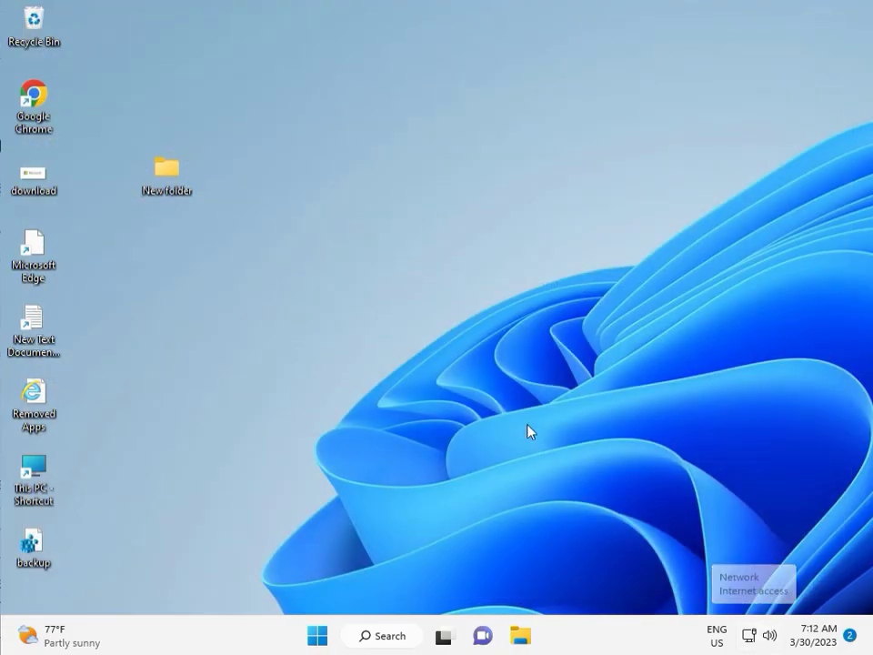
Open the Services console from the Run dialog
{"action": "left_click", "coordinate": [502, 366]}
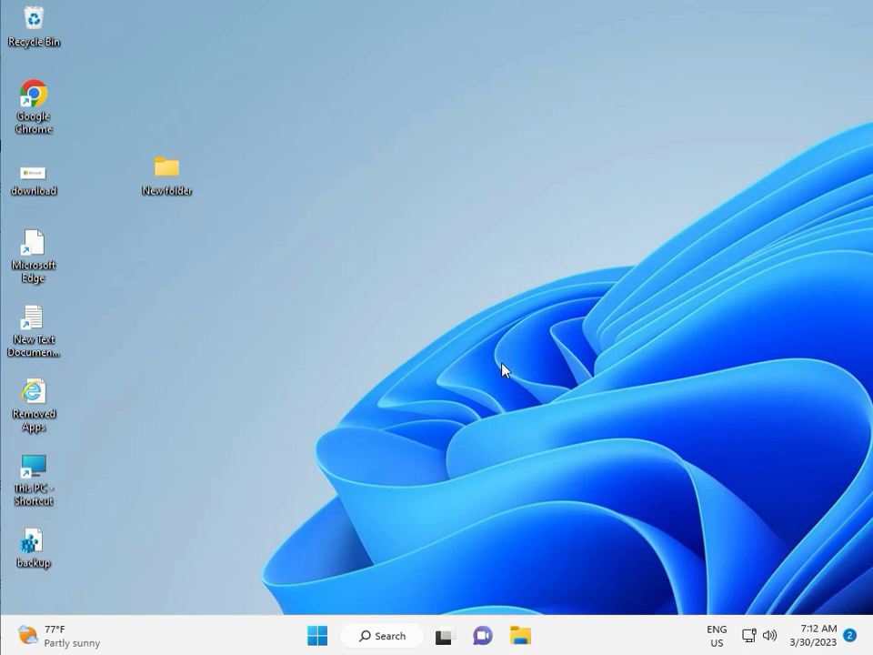
{"action": "key", "text": "super+r"}
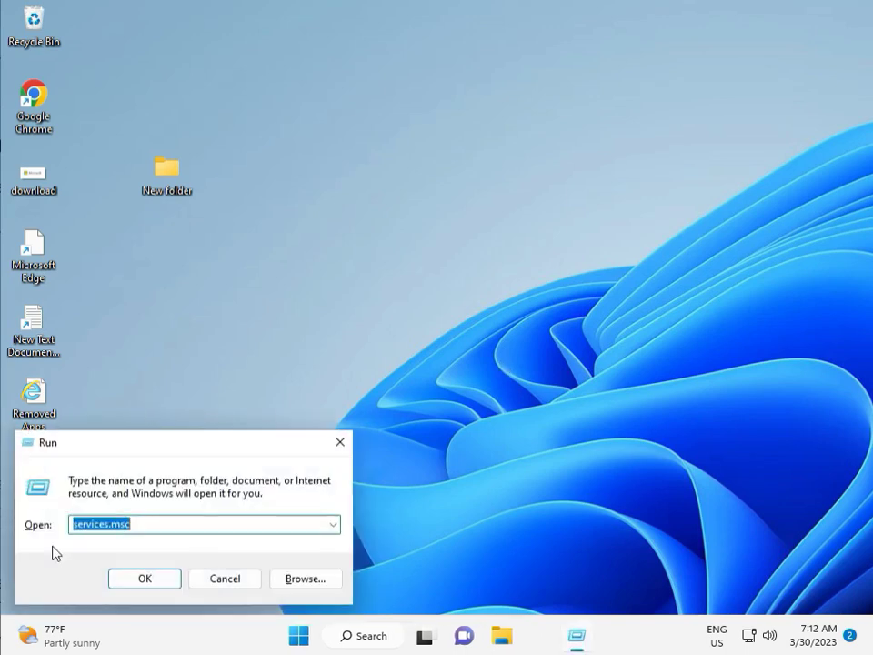
{"action": "left_click", "coordinate": [144, 579]}
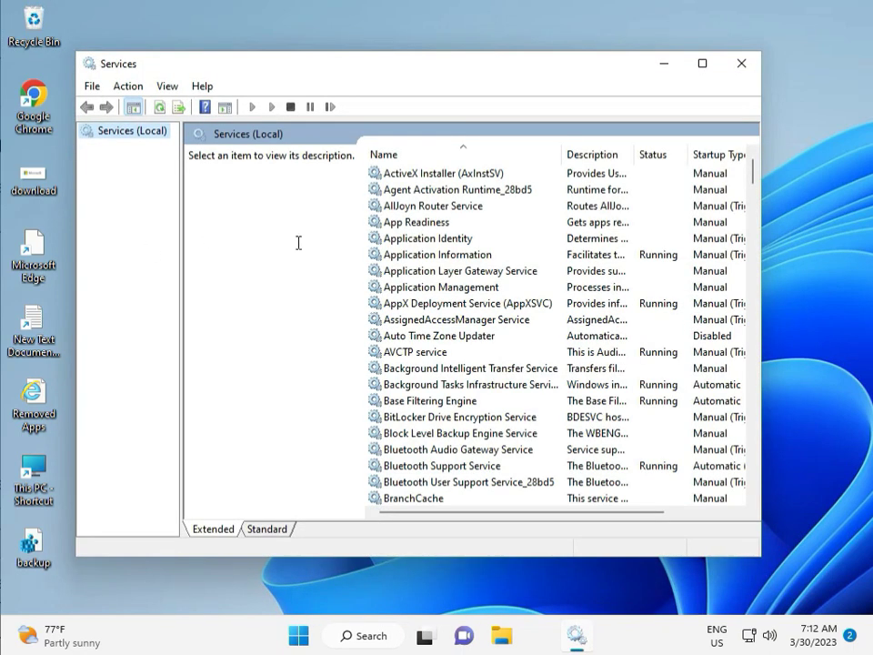
Select the Windows Update service and restart it
{"action": "left_click", "coordinate": [481, 271]}
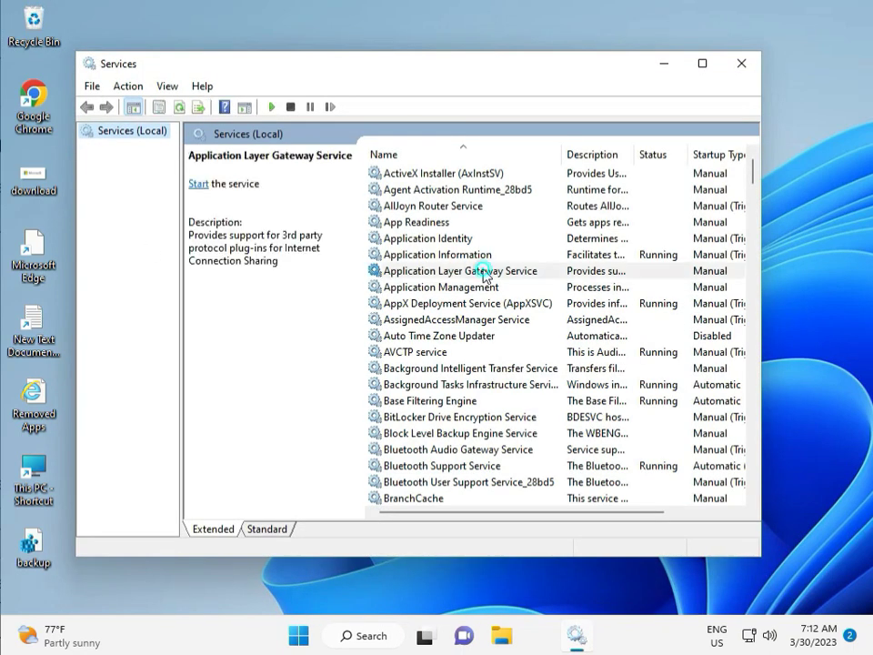
{"action": "key", "text": "w"}
{"action": "scroll", "coordinate": [450, 378], "scroll_direction": "down", "scroll_amount": 3}
{"action": "scroll", "coordinate": [450, 377], "scroll_direction": "down", "scroll_amount": 2}
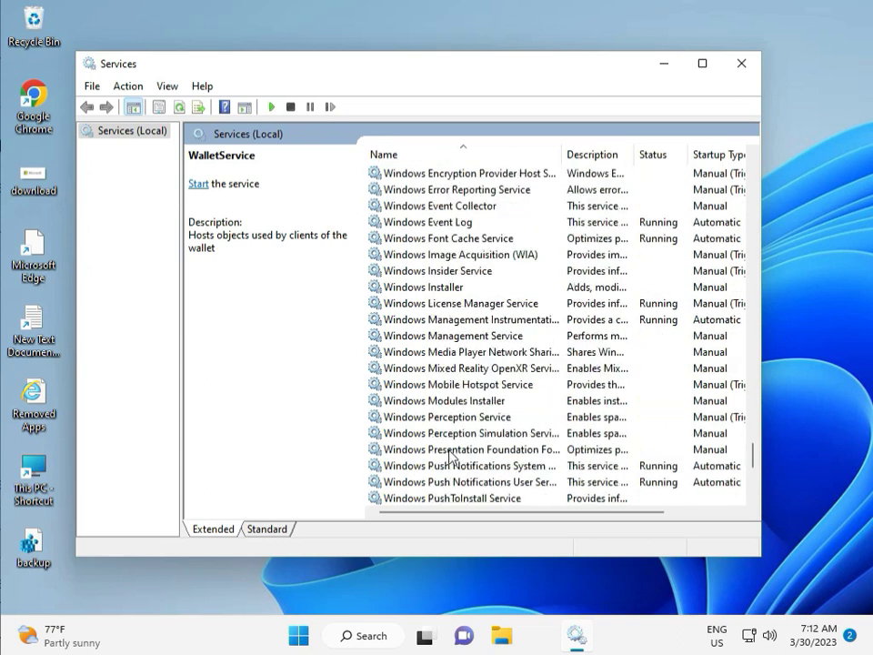
{"action": "scroll", "coordinate": [450, 377], "scroll_direction": "down", "scroll_amount": 5}
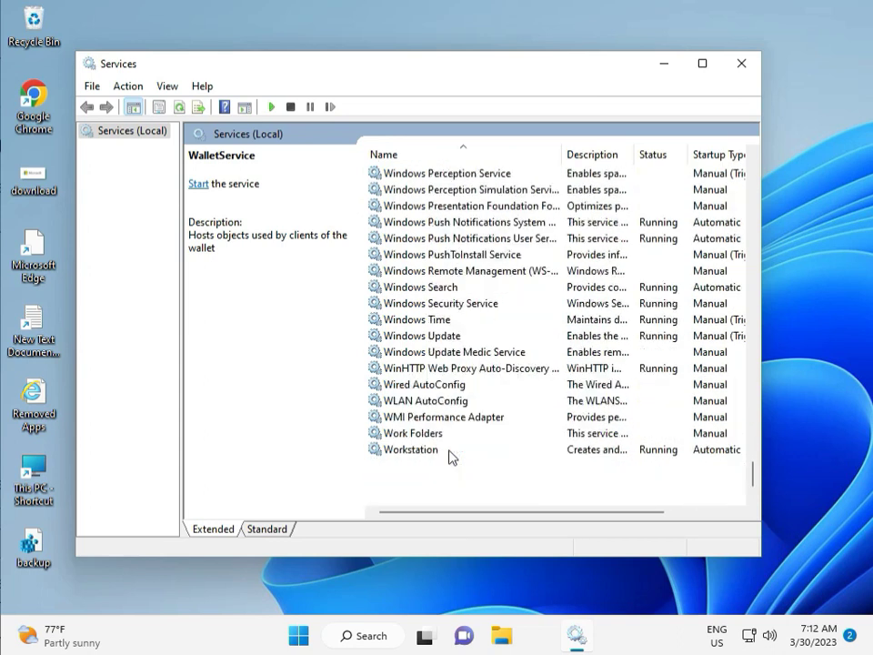
{"action": "left_click", "coordinate": [452, 335]}
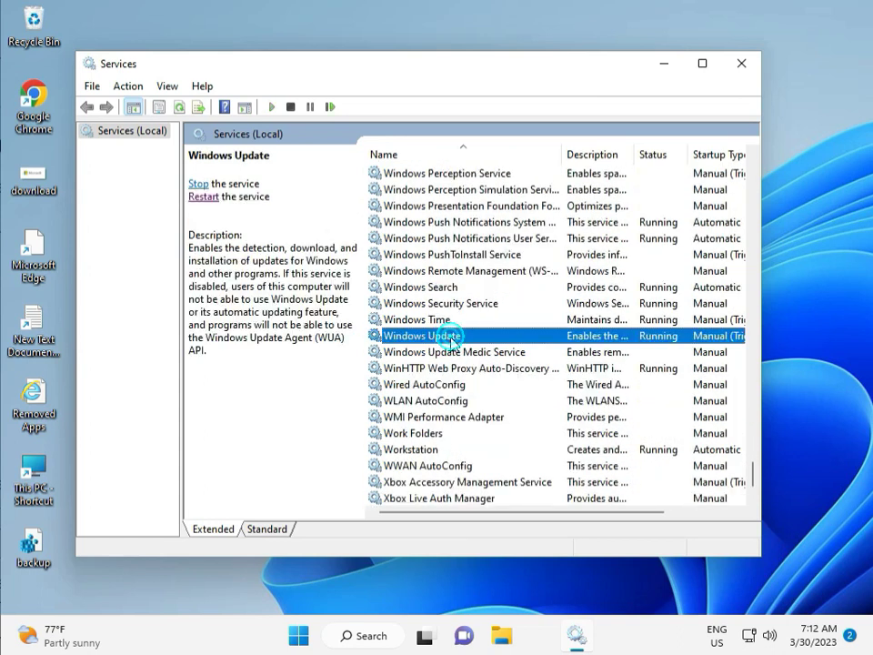
{"action": "left_click", "coordinate": [198, 184]}
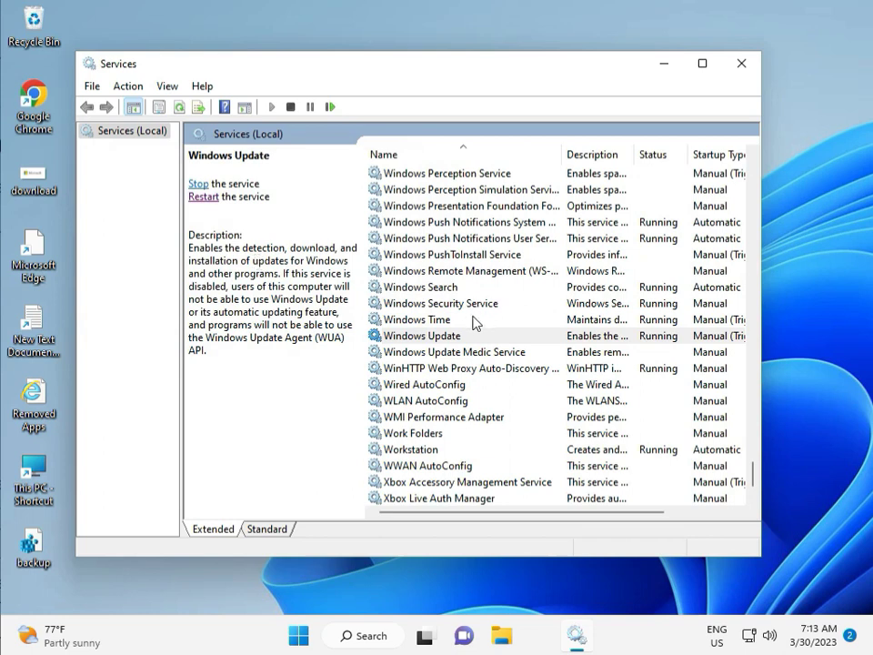
Set the Windows Update service startup type to Automatic, apply it, and close Services
{"action": "double_click", "coordinate": [444, 336]}
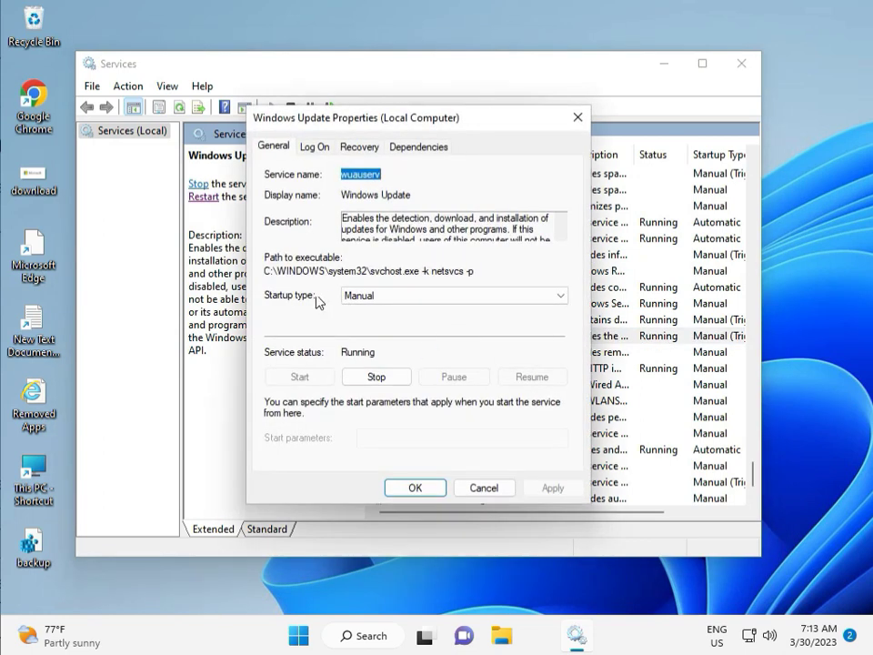
{"action": "left_click", "coordinate": [369, 296]}
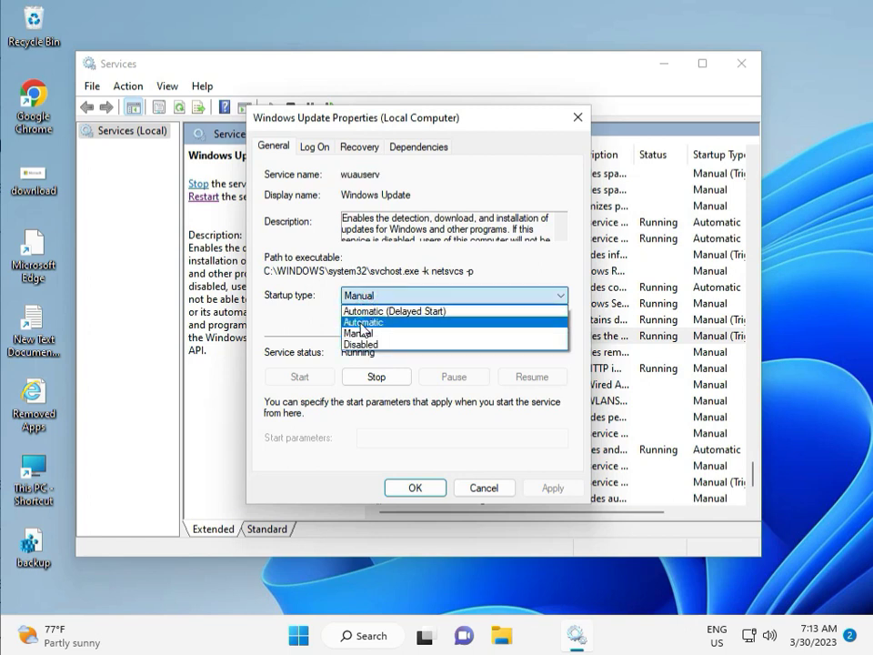
{"action": "left_click", "coordinate": [362, 323]}
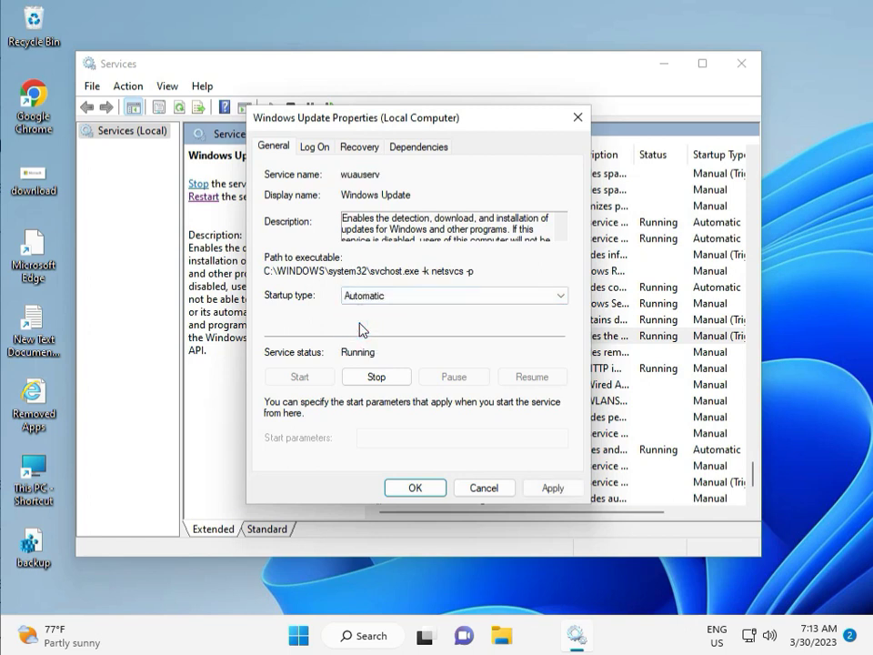
{"action": "left_click", "coordinate": [552, 488]}
{"action": "left_click", "coordinate": [414, 488]}
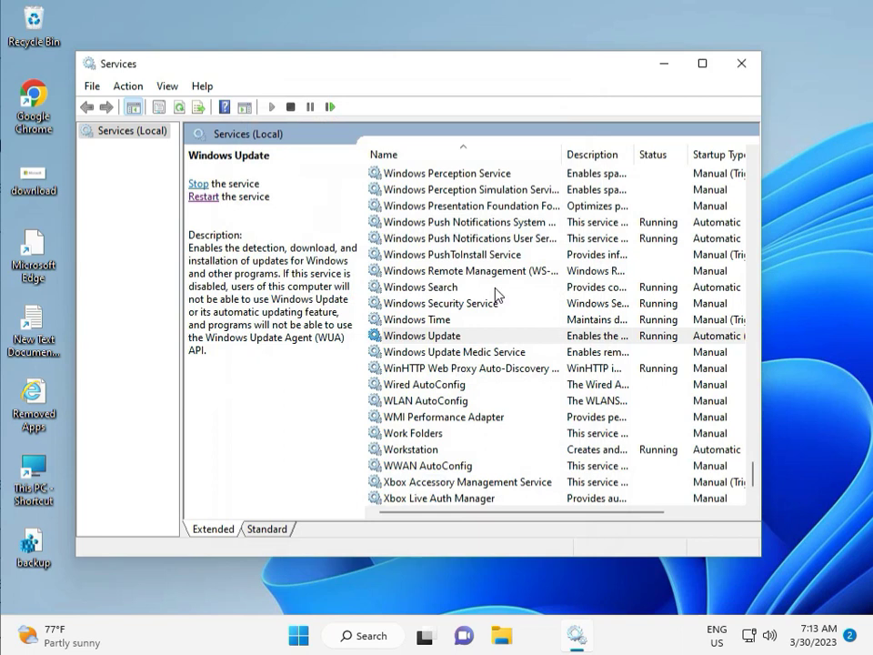
{"action": "left_click", "coordinate": [743, 65]}
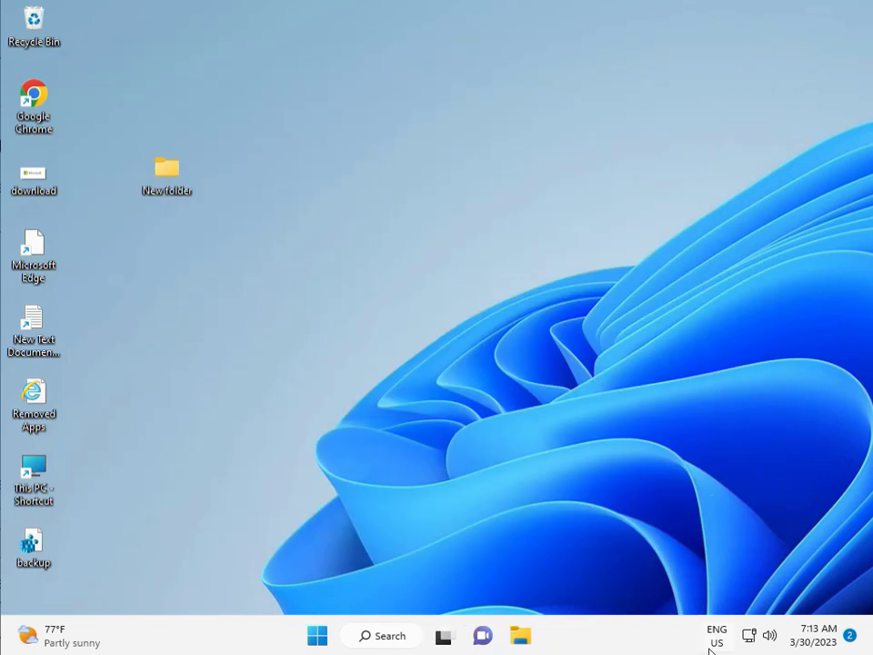
{"action": "left_click", "coordinate": [488, 464]}
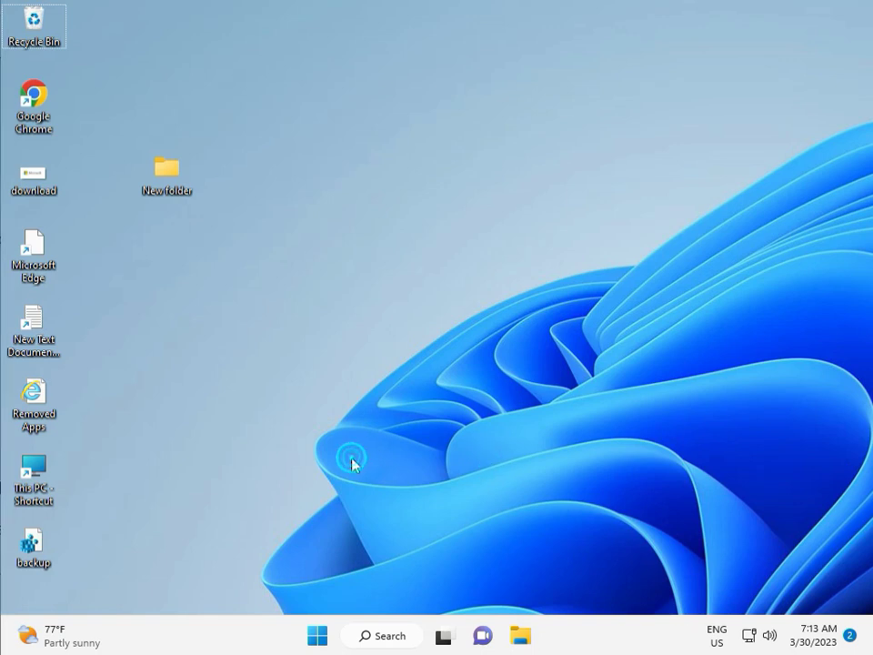
{"action": "key", "text": "super+r"}
{"action": "type", "text": "r"}
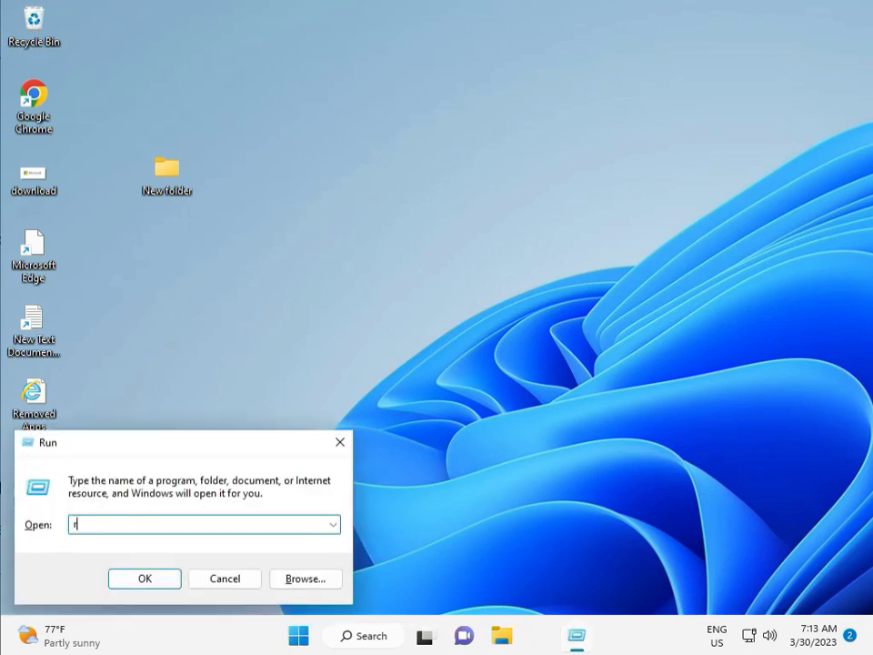
{"action": "type", "text": "e"}
{"action": "type", "text": "t"}
{"action": "key", "text": "Return"}
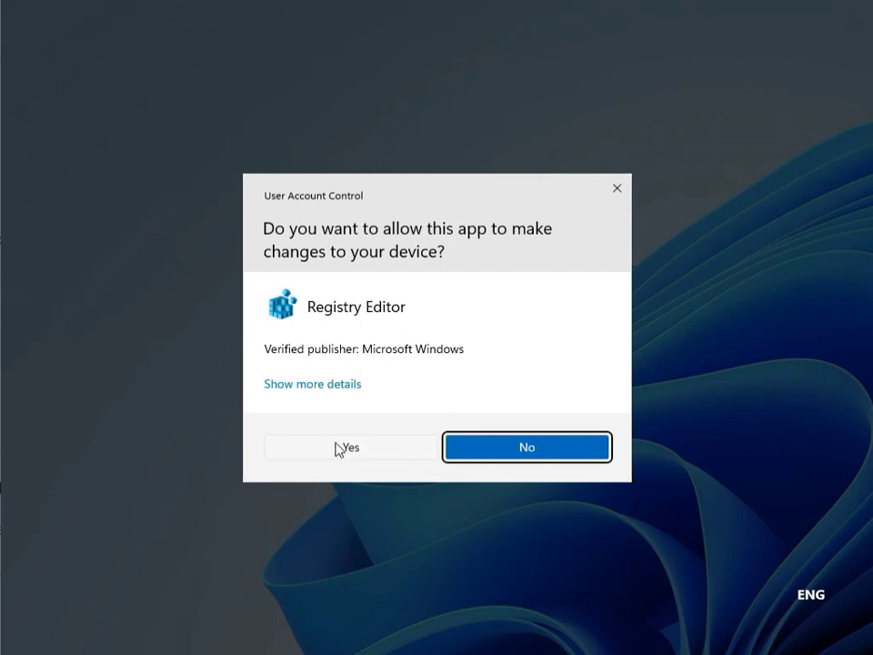
{"action": "left_click", "coordinate": [346, 447]}
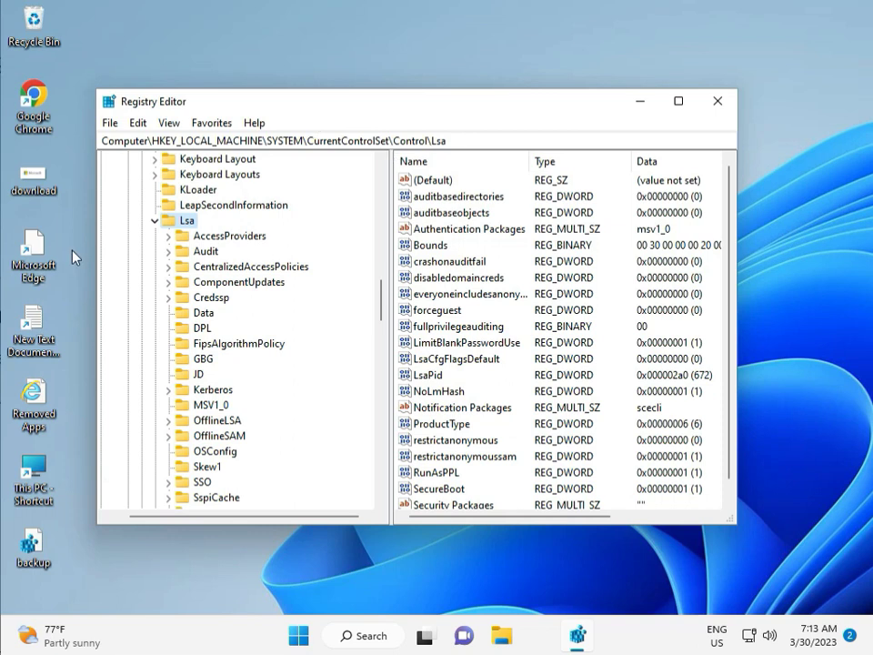
{"action": "left_click", "coordinate": [154, 220]}
{"action": "scroll", "coordinate": [152, 221], "scroll_direction": "up", "scroll_amount": 5}
{"action": "scroll", "coordinate": [157, 237], "scroll_direction": "up", "scroll_amount": 15}
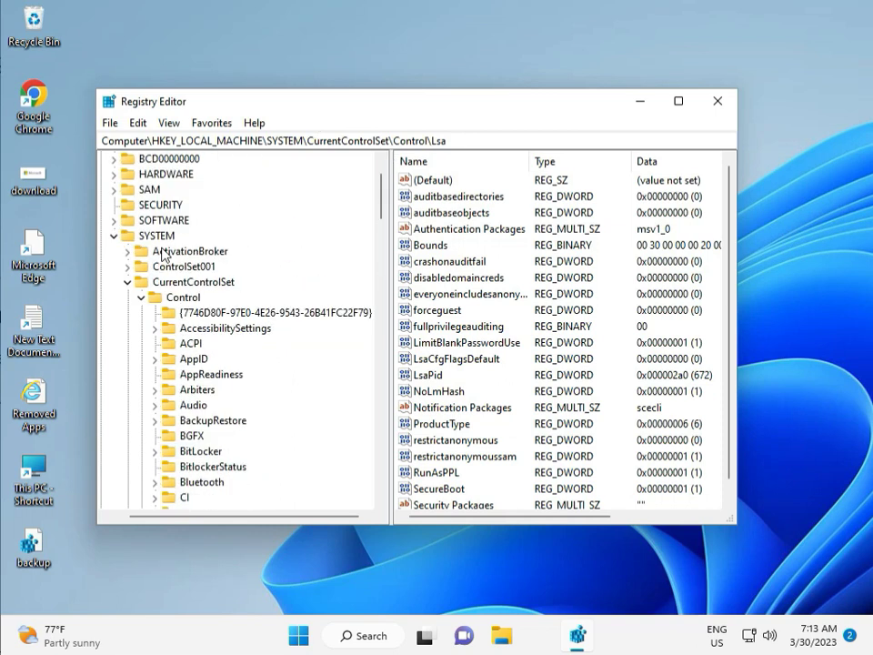
{"action": "scroll", "coordinate": [162, 255], "scroll_direction": "up", "scroll_amount": 2}
{"action": "left_click", "coordinate": [112, 297]}
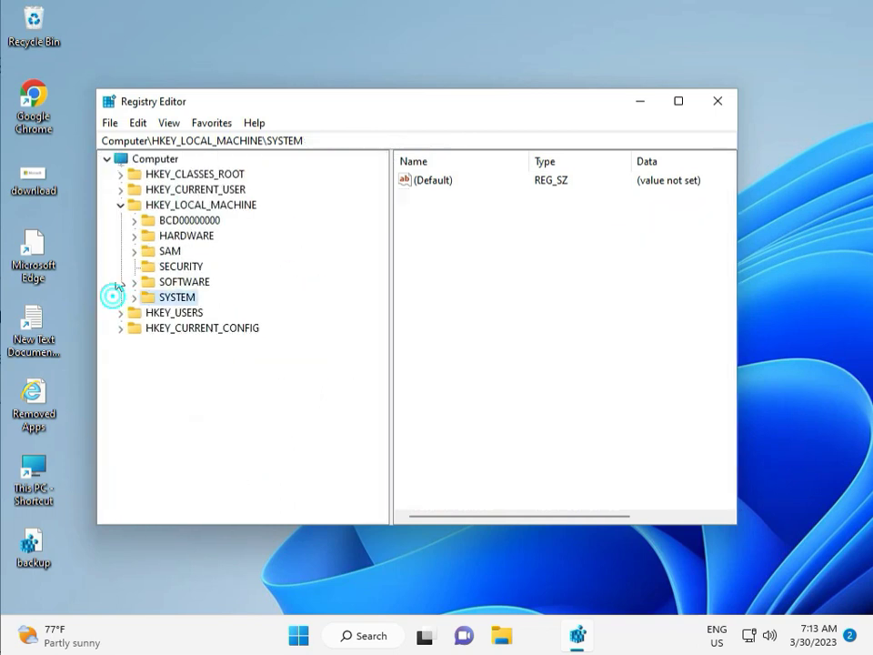
{"action": "left_click", "coordinate": [122, 206]}
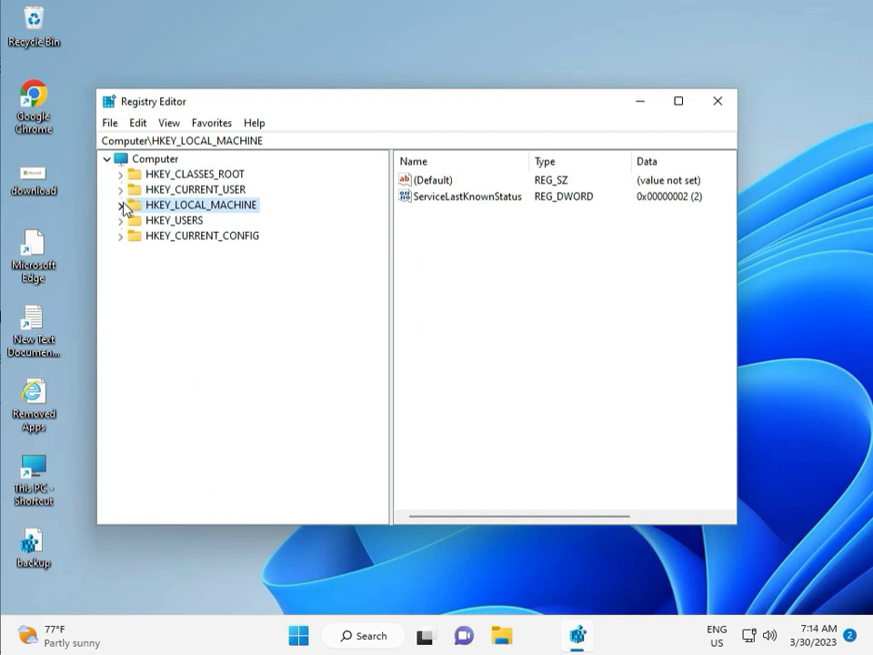
{"action": "left_click", "coordinate": [122, 205]}
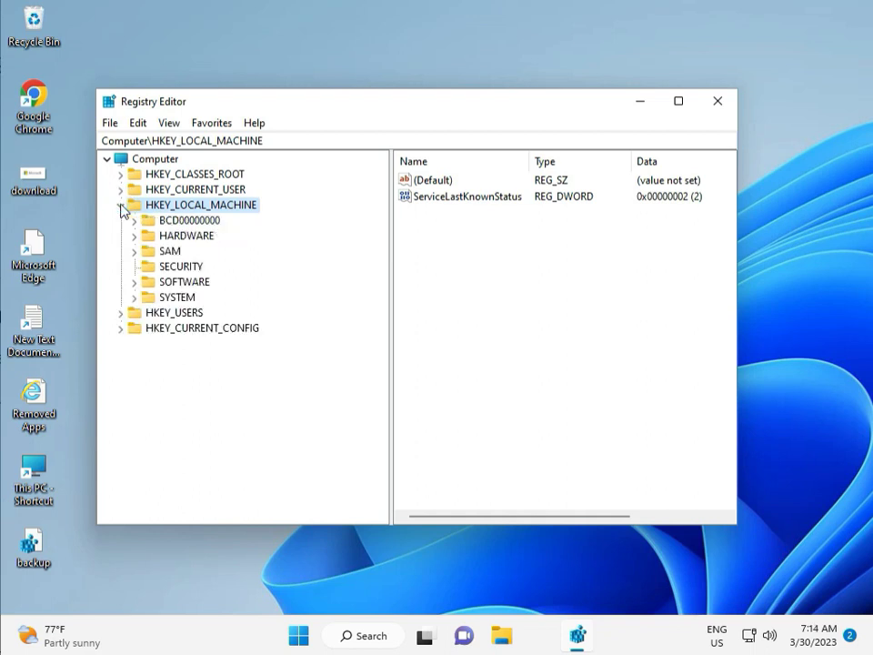
{"action": "left_click", "coordinate": [135, 282]}
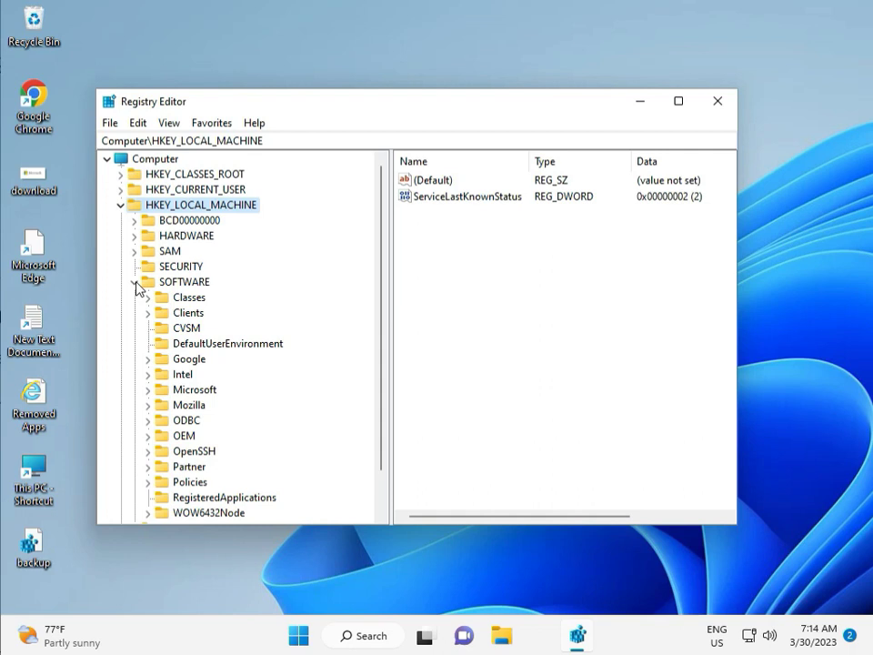
{"action": "scroll", "coordinate": [173, 359], "scroll_direction": "down", "scroll_amount": 1}
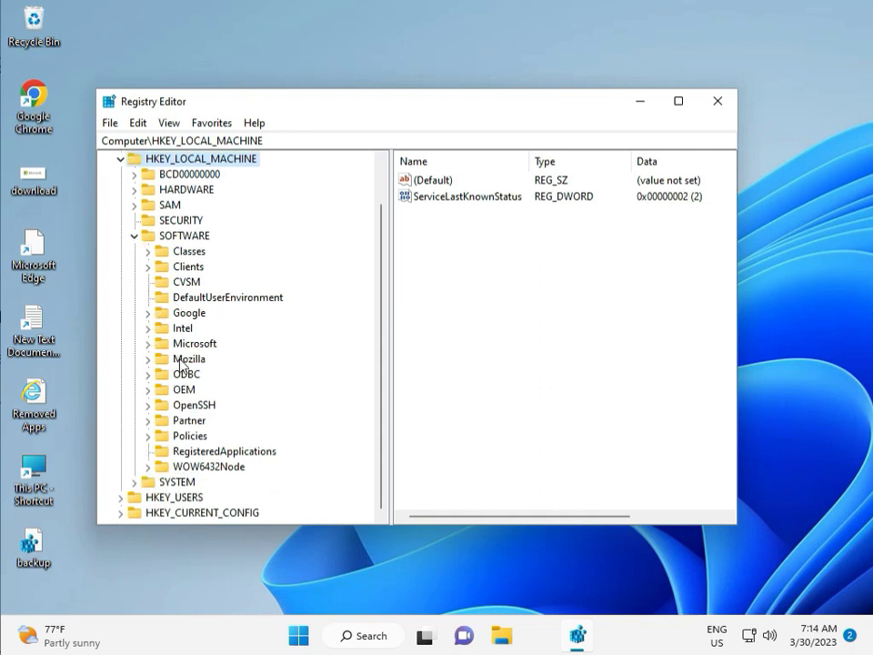
{"action": "left_click", "coordinate": [149, 436]}
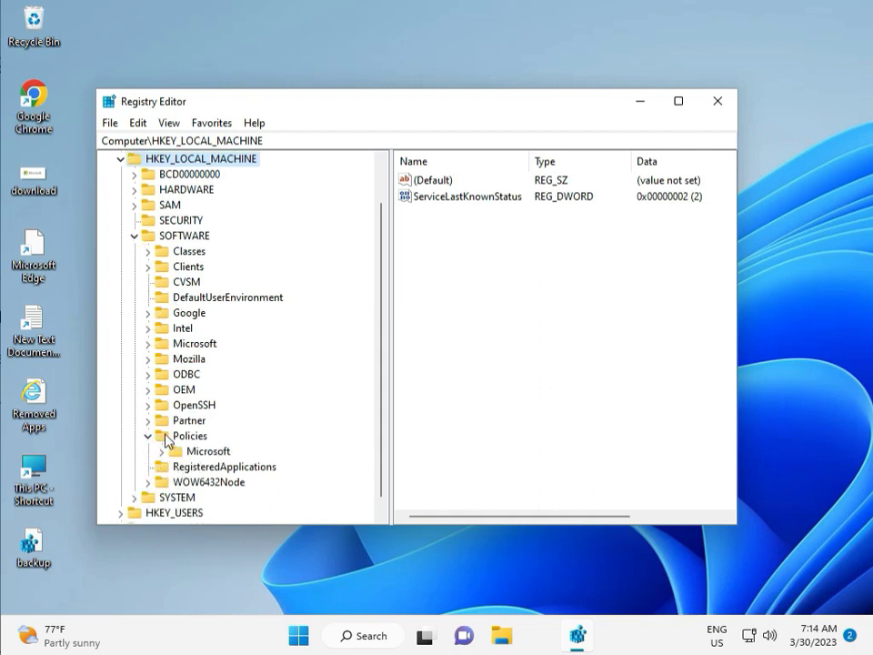
{"action": "left_click", "coordinate": [164, 451]}
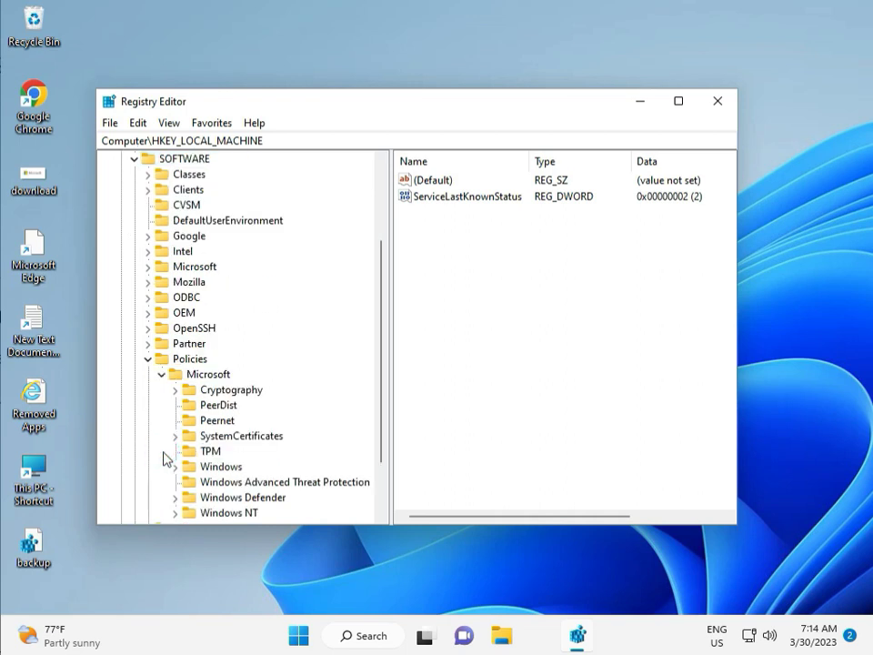
{"action": "scroll", "coordinate": [200, 452], "scroll_direction": "down", "scroll_amount": 2}
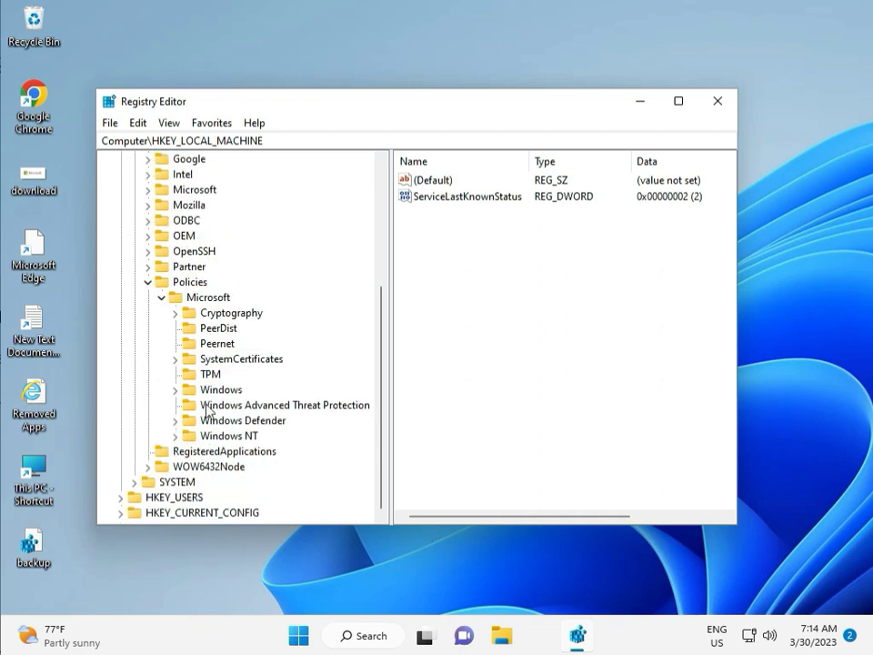
{"action": "left_click", "coordinate": [176, 390]}
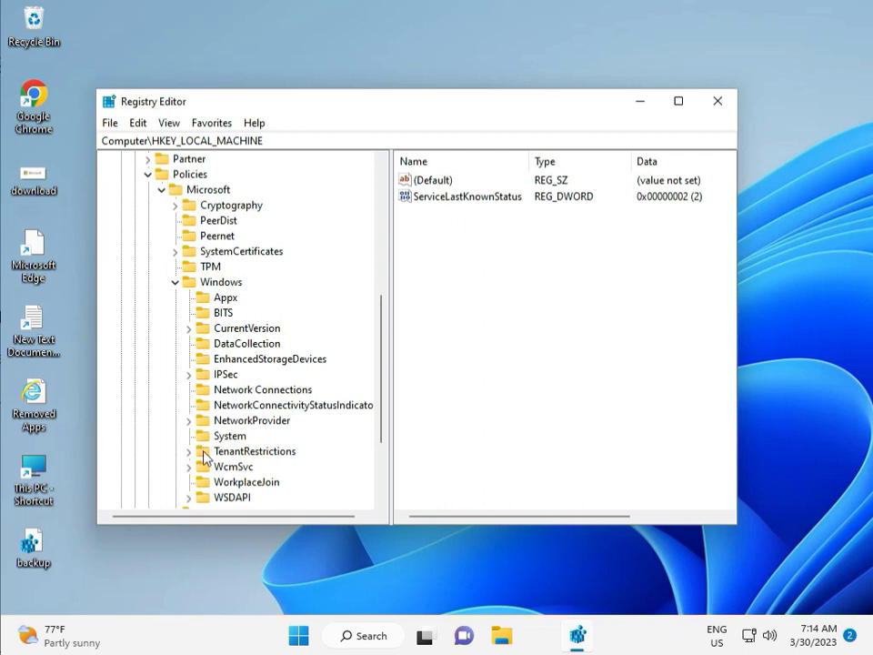
{"action": "scroll", "coordinate": [203, 488], "scroll_direction": "down", "scroll_amount": 1}
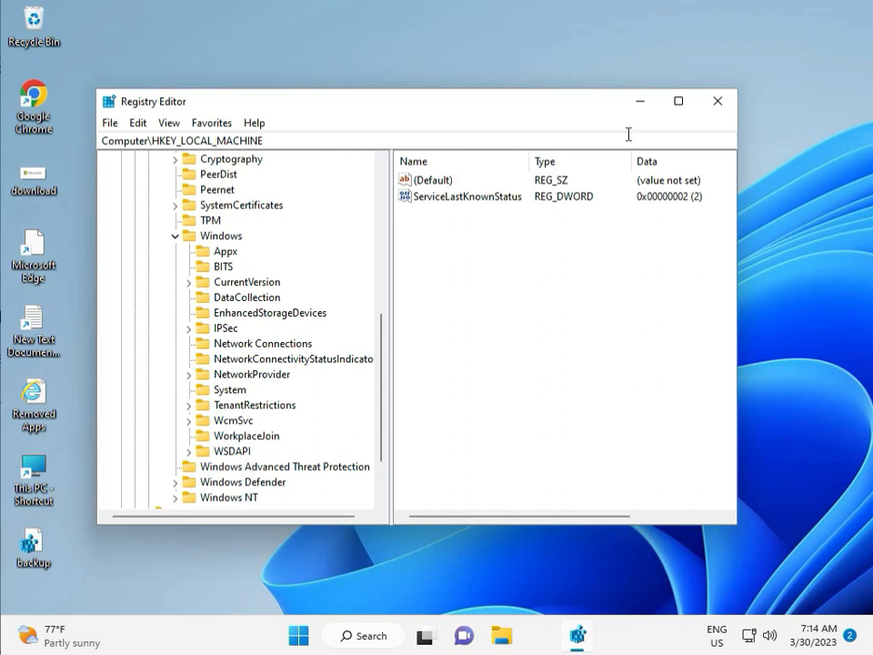
Close Registry Editor and launch Command Prompt as administrator, approving the UAC prompt
{"action": "left_click", "coordinate": [718, 101]}
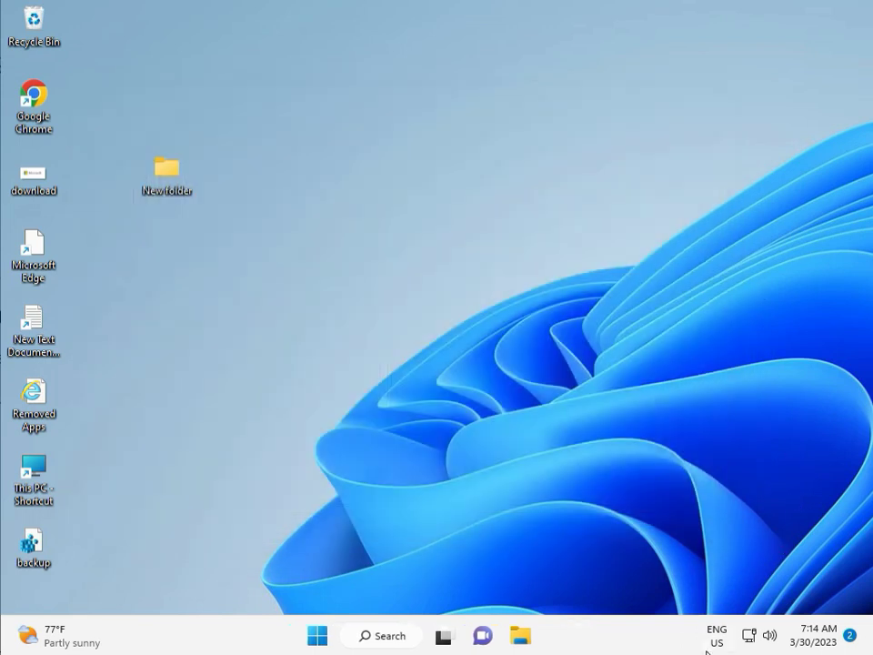
{"action": "left_click", "coordinate": [265, 405]}
{"action": "key", "text": "super"}
{"action": "type", "text": "cmd"}
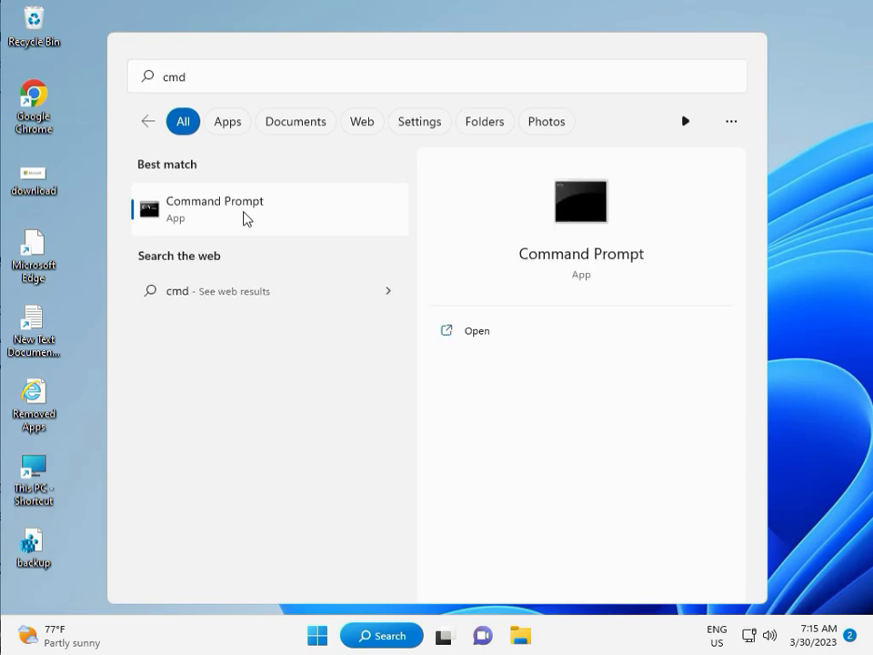
{"action": "left_click", "coordinate": [469, 359]}
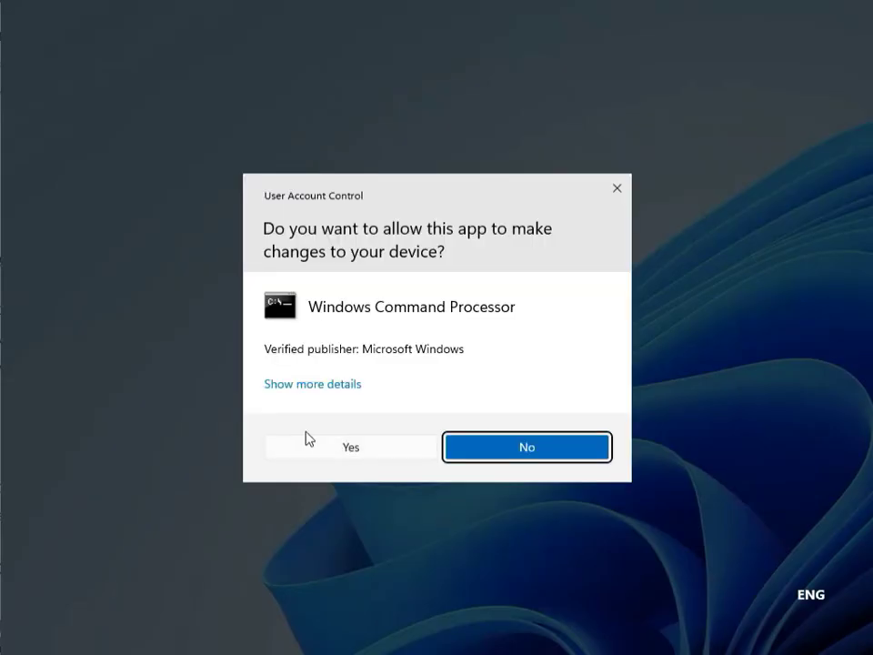
{"action": "left_click", "coordinate": [314, 443]}
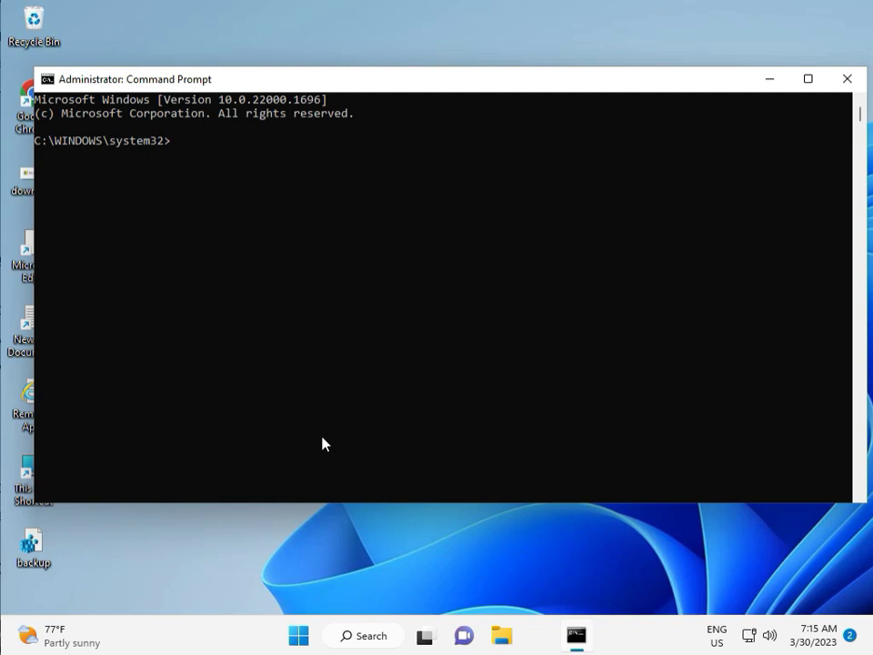
Run chkdsk /f /r, answer y to schedule it at restart, then close Command Prompt
{"action": "type", "text": "ch"}
{"action": "type", "text": "kd"}
{"action": "type", "text": "sk"}
{"action": "type", "text": " /"}
{"action": "type", "text": "f"}
{"action": "type", "text": " /"}
{"action": "type", "text": "r"}
{"action": "key", "text": "Return"}
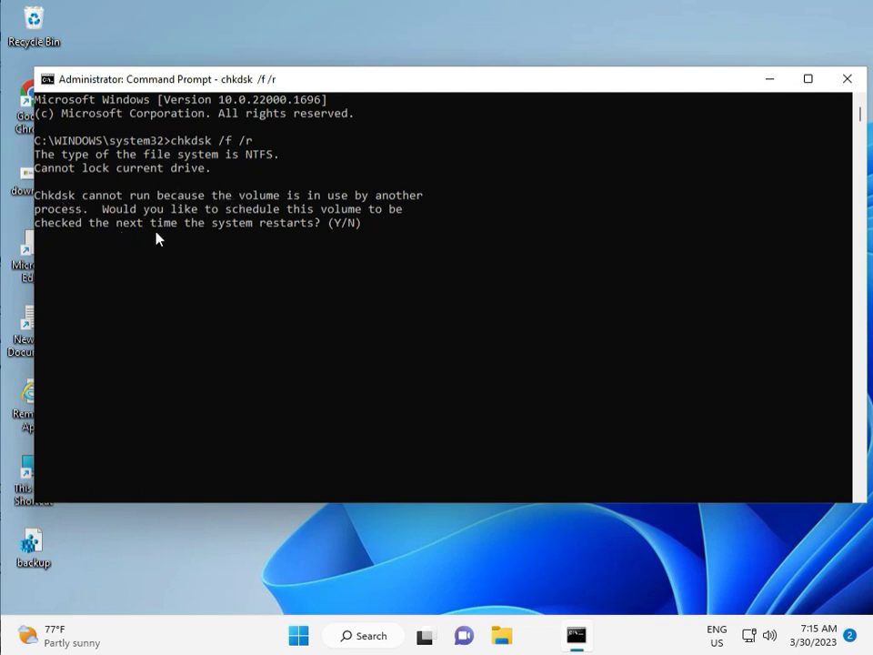
{"action": "type", "text": "y"}
{"action": "key", "text": "Return"}
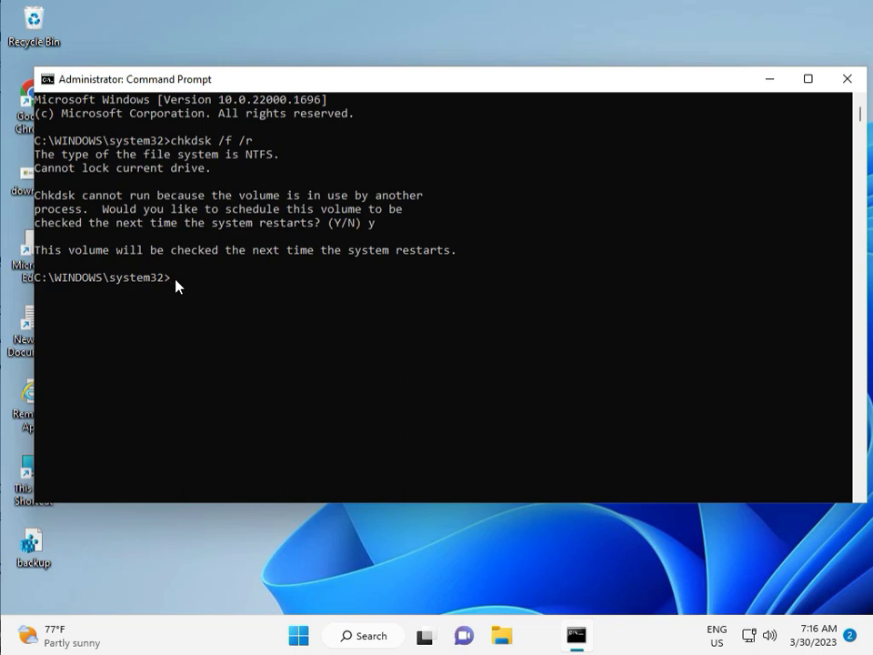
{"action": "left_click", "coordinate": [847, 80]}
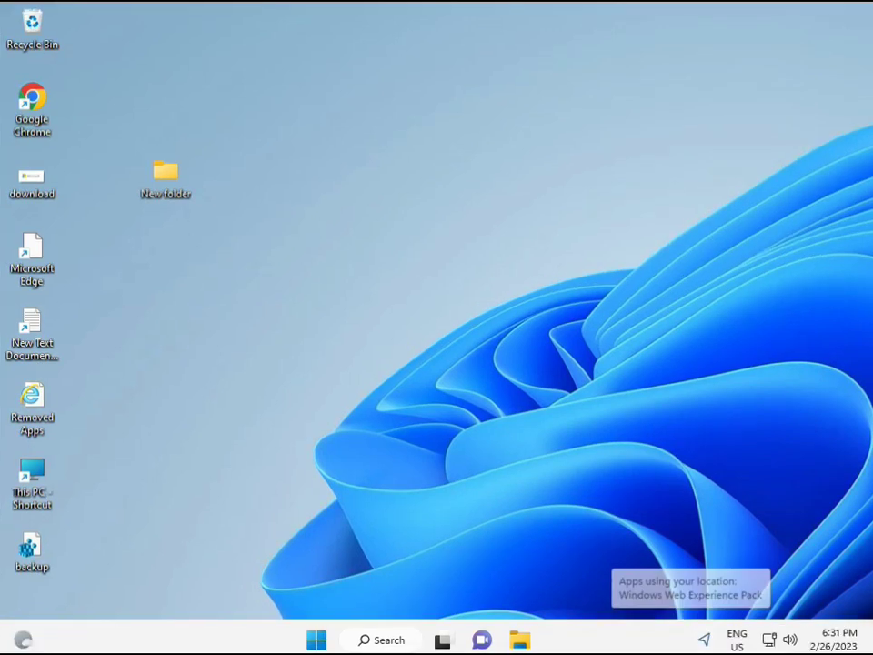
Search 'cmd' from Start and launch Command Prompt elevated with Ctrl+Shift+Enter, approving UAC
{"action": "left_click", "coordinate": [317, 640]}
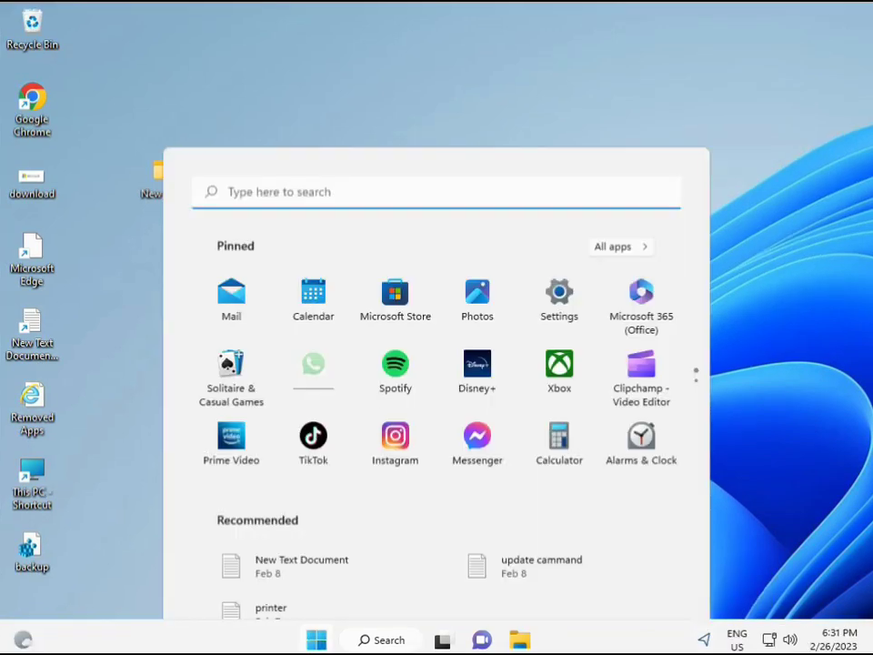
{"action": "left_click", "coordinate": [354, 643]}
{"action": "type", "text": "cmd"}
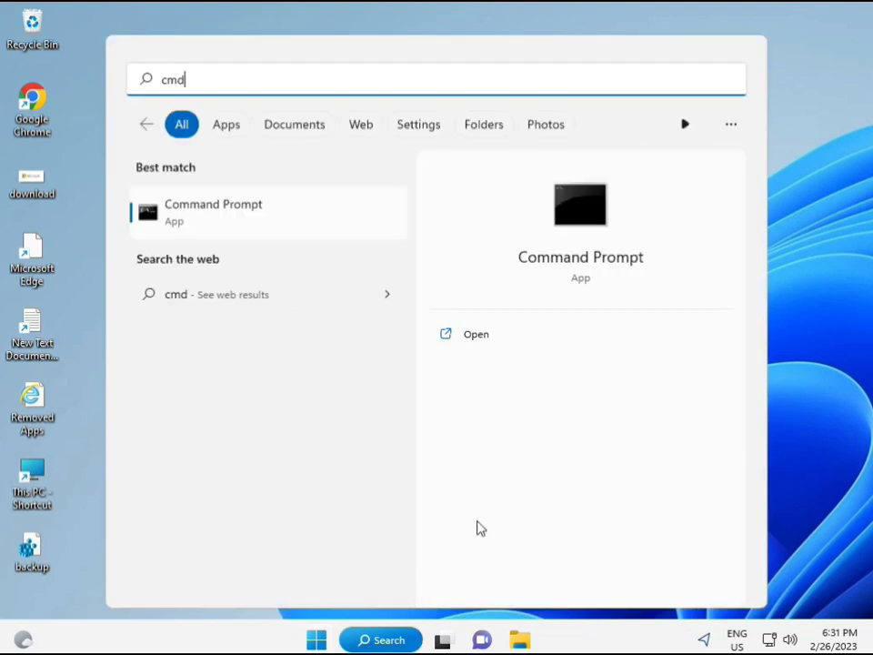
{"action": "left_click", "coordinate": [193, 213]}
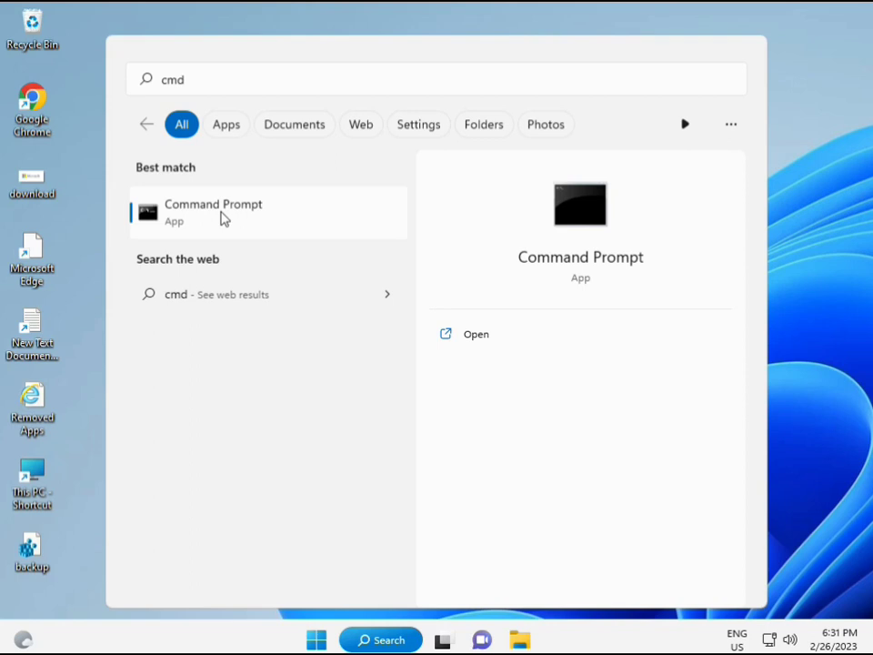
{"action": "right_click", "coordinate": [223, 218]}
{"action": "key", "text": "Escape"}
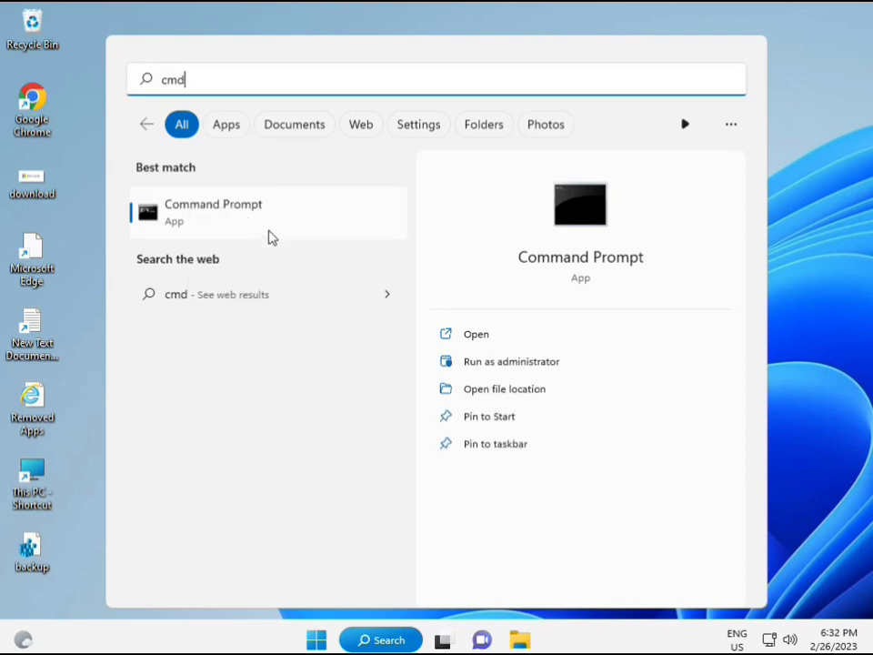
{"action": "key", "text": "ctrl+shift+Return"}
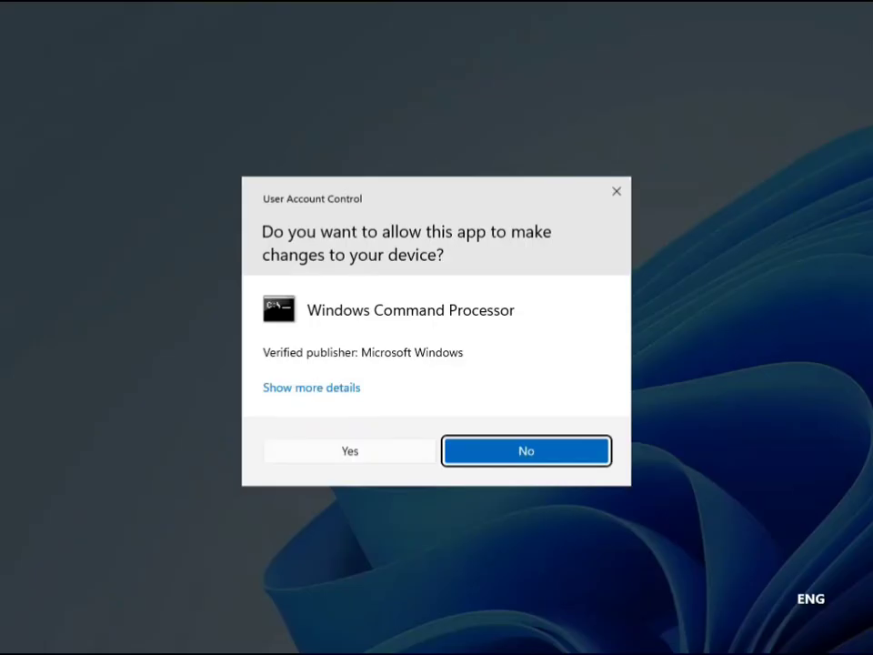
{"action": "left_click", "coordinate": [355, 450]}
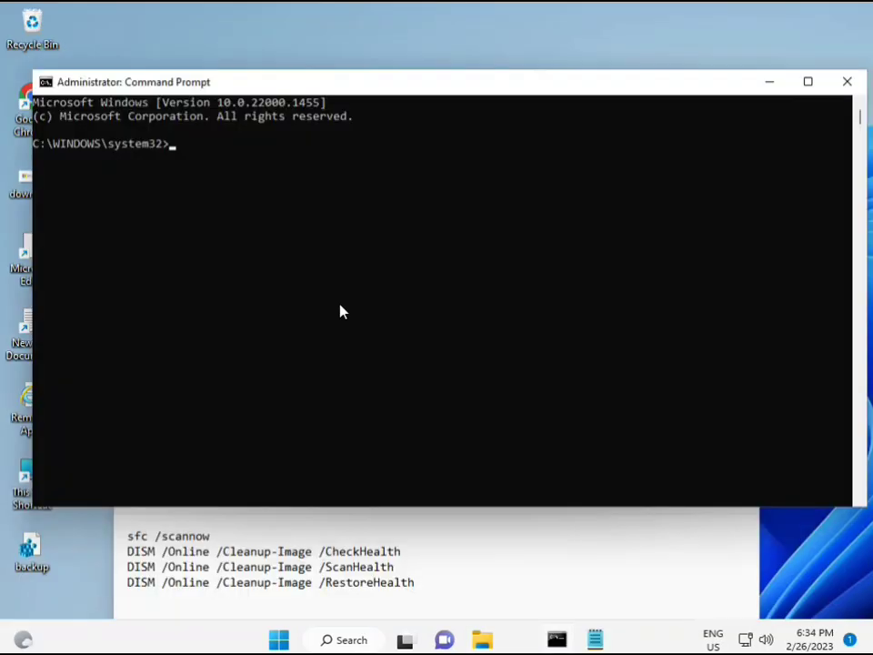
{"action": "left_click", "coordinate": [173, 147]}
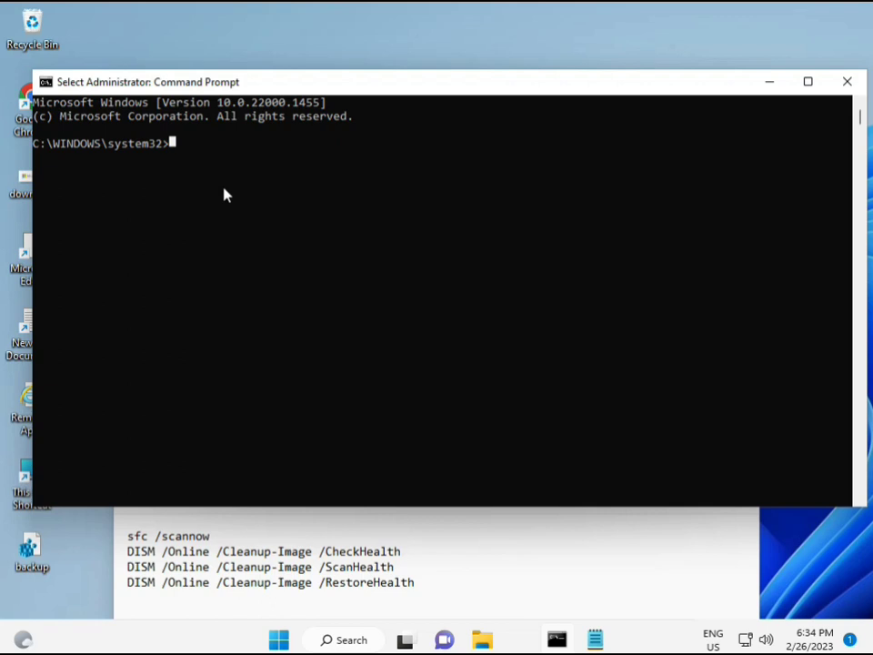
Run sfc /scannow and let it finish at 100% with no integrity violations
{"action": "type", "text": "sca"}
{"action": "key", "text": "BackSpace"}
{"action": "key", "text": "BackSpace"}
{"action": "key", "text": "BackSpace"}
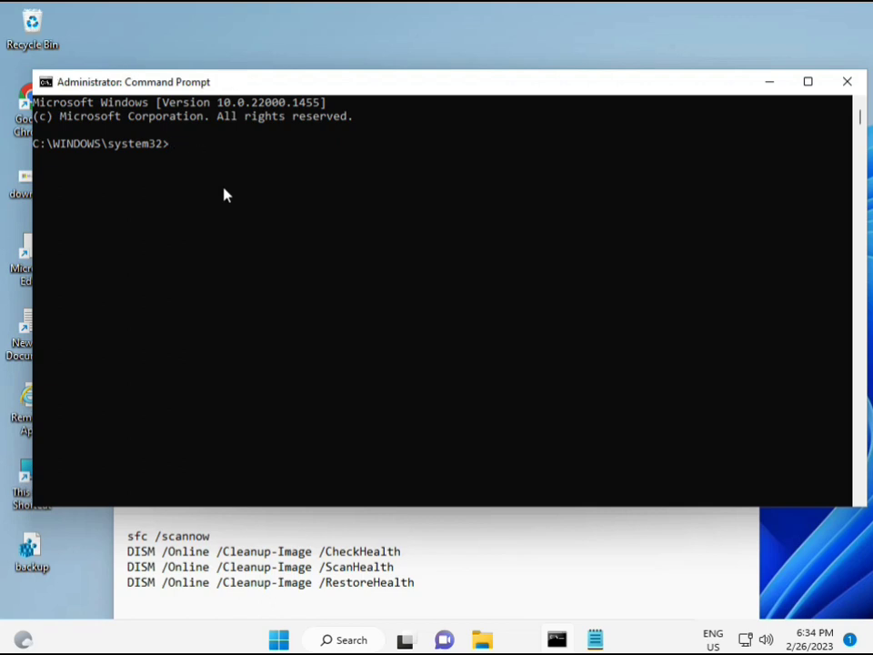
{"action": "type", "text": "sfc"}
{"action": "type", "text": " /scanno"}
{"action": "type", "text": "w"}
{"action": "key", "text": "Return"}
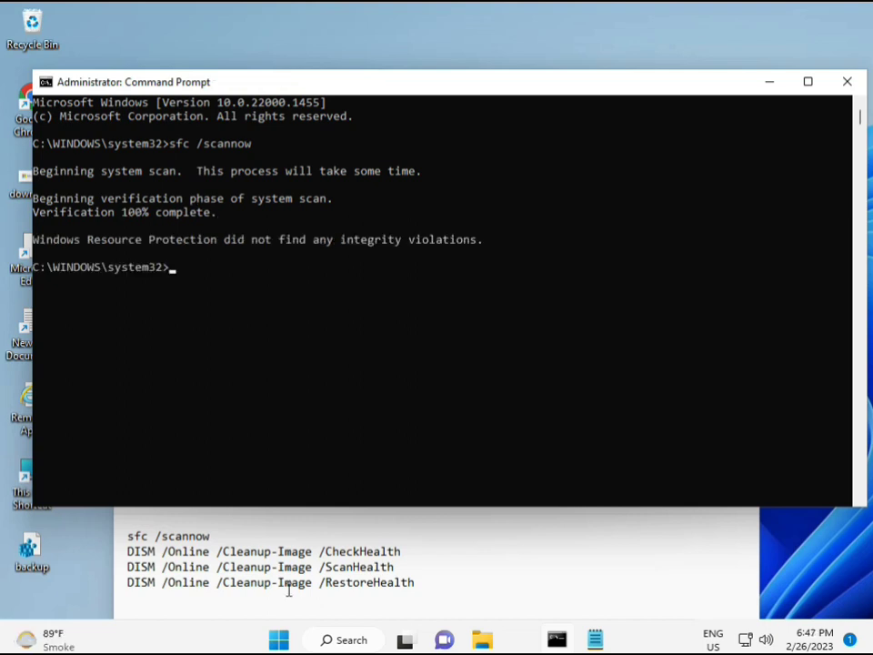
Copy the DISM CheckHealth line from Notepad into Command Prompt and run it, confirming no corruption
{"action": "left_click", "coordinate": [133, 550]}
{"action": "left_click_drag", "start_coordinate": [127, 551], "coordinate": [410, 551]}
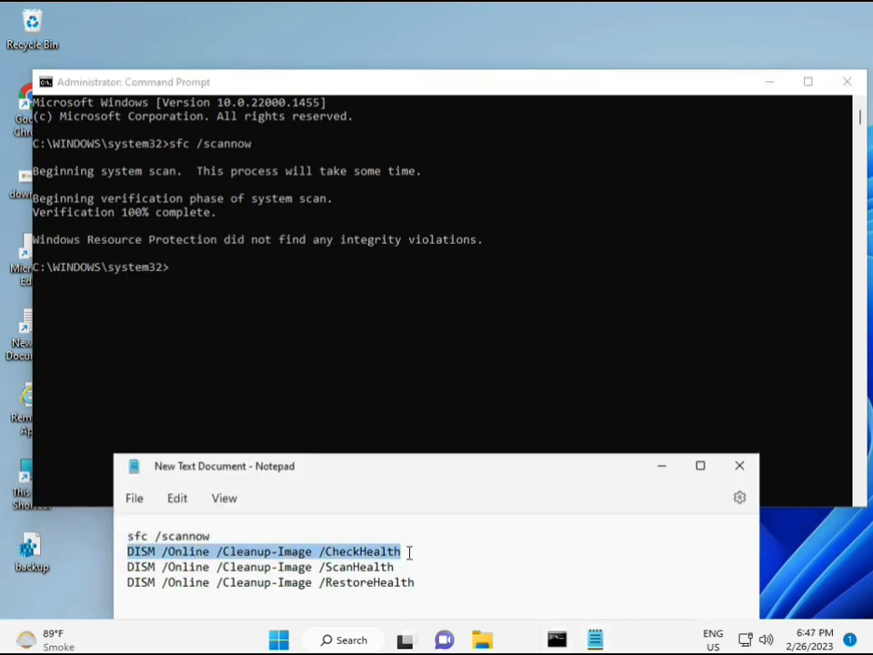
{"action": "right_click", "coordinate": [233, 552]}
{"action": "left_click", "coordinate": [275, 285]}
{"action": "left_click", "coordinate": [177, 275]}
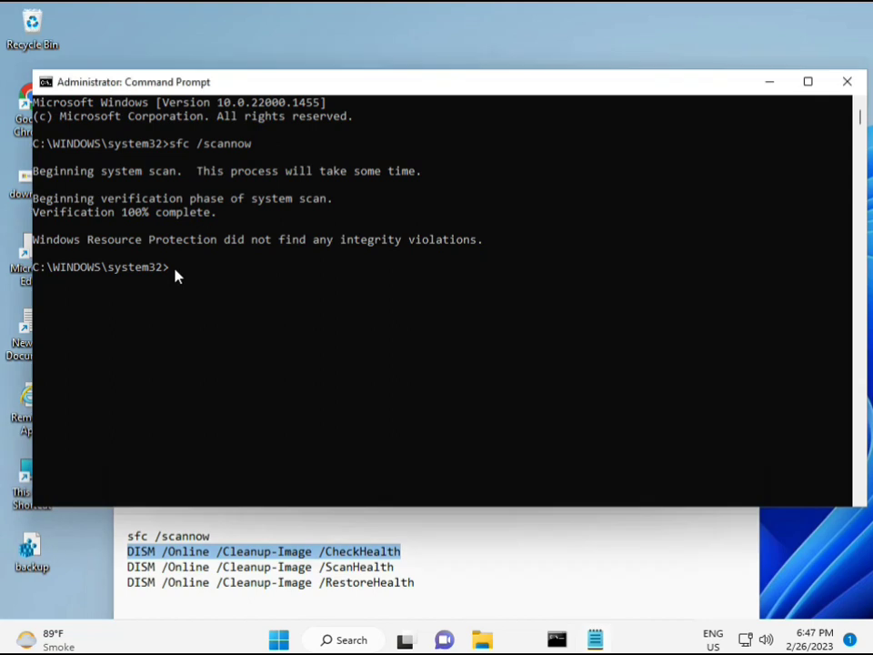
{"action": "right_click", "coordinate": [70, 83]}
{"action": "mouse_move", "coordinate": [111, 213]}
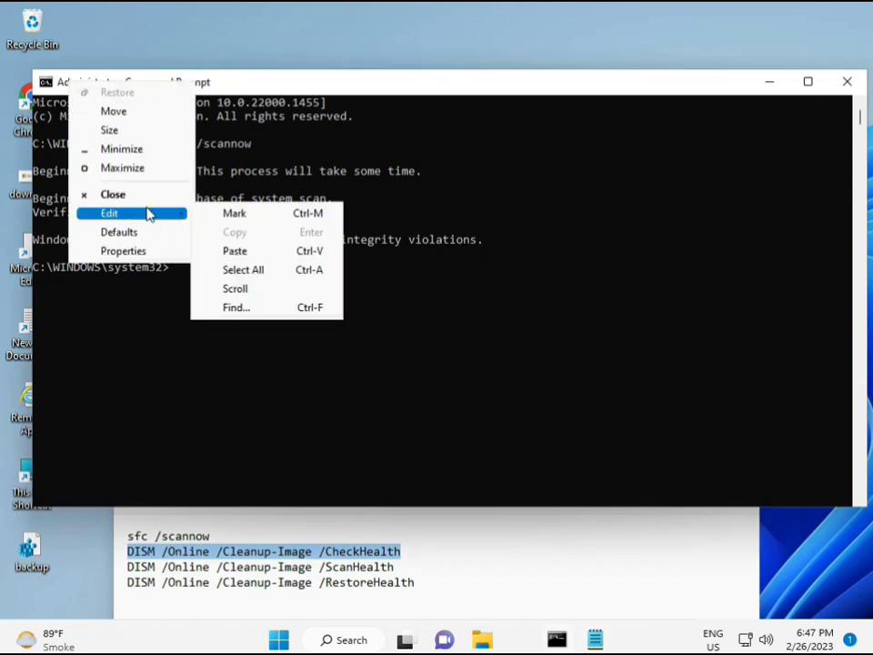
{"action": "left_click", "coordinate": [232, 251]}
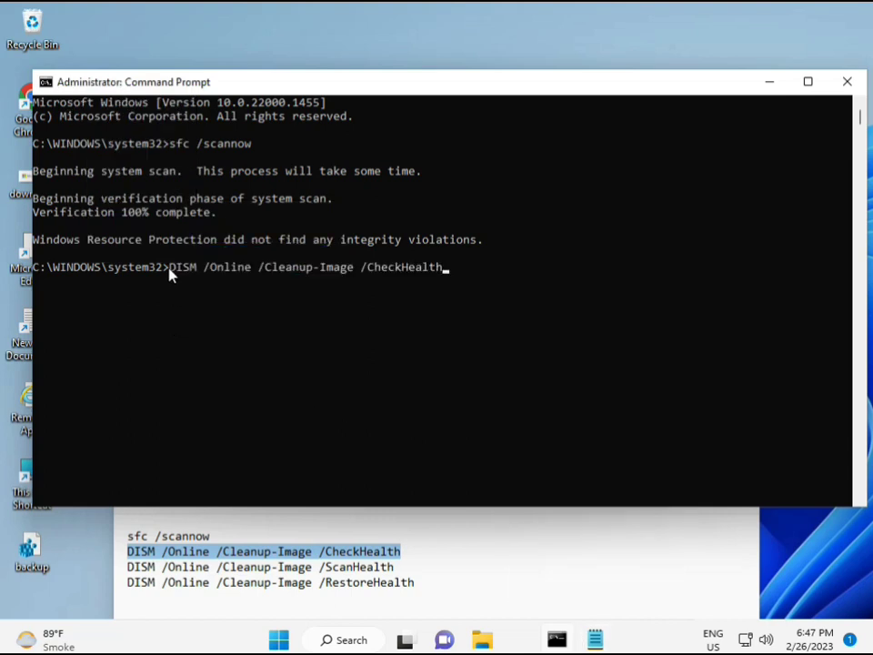
{"action": "left_click", "coordinate": [172, 270]}
{"action": "right_click", "coordinate": [180, 288]}
{"action": "key", "text": "Return"}
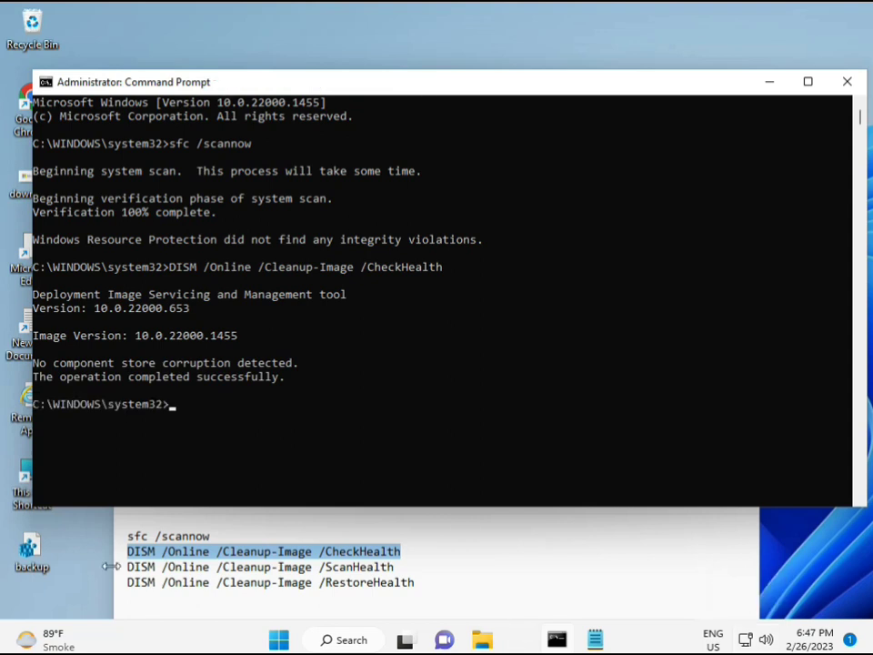
Paste the DISM ScanHealth command from Notepad into Command Prompt and run the scan to 100%
{"action": "left_click_drag", "start_coordinate": [130, 567], "coordinate": [413, 567]}
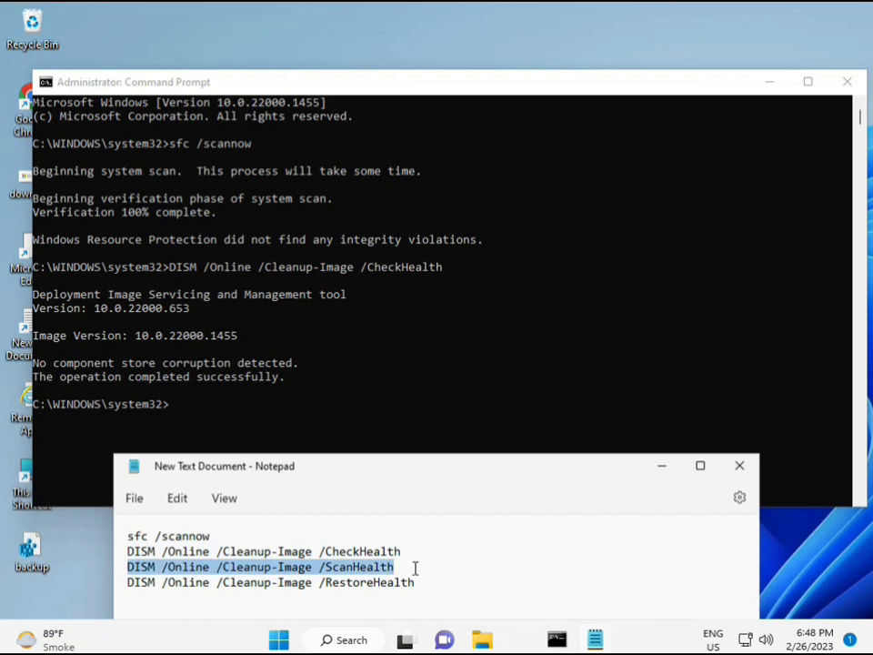
{"action": "right_click", "coordinate": [385, 570]}
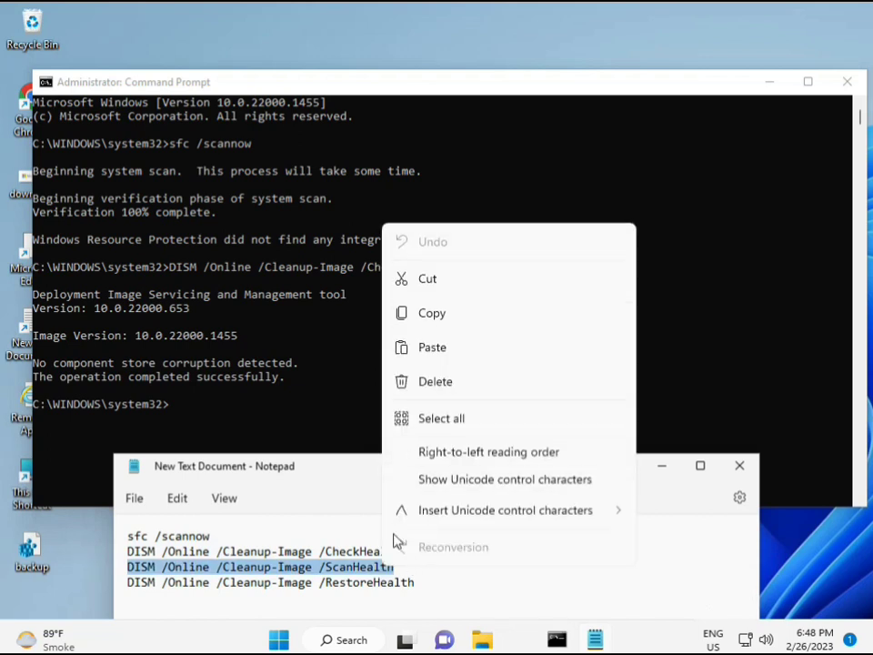
{"action": "left_click", "coordinate": [424, 324]}
{"action": "left_click", "coordinate": [308, 430]}
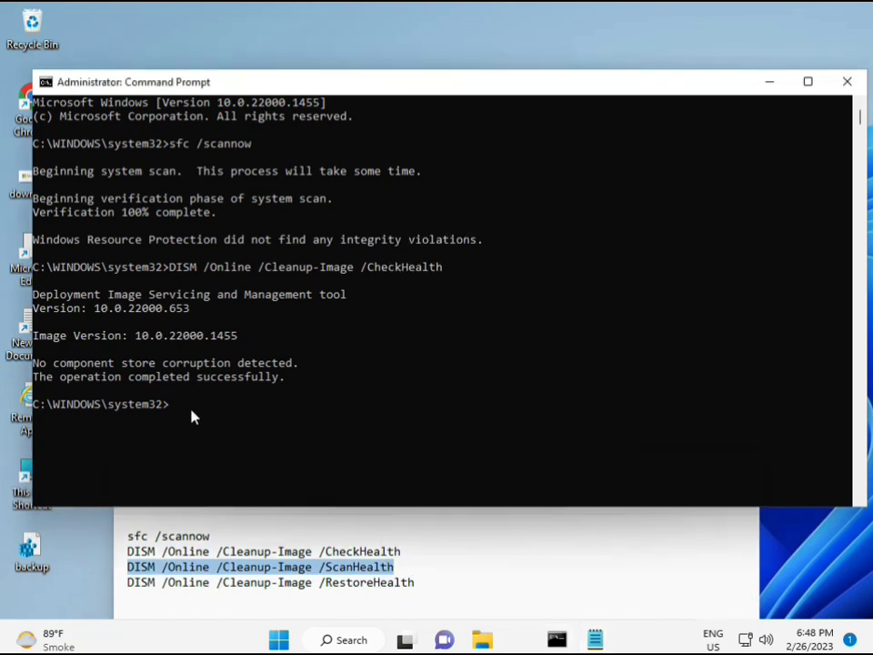
{"action": "left_click", "coordinate": [174, 407]}
{"action": "right_click", "coordinate": [176, 410]}
{"action": "right_click", "coordinate": [176, 411]}
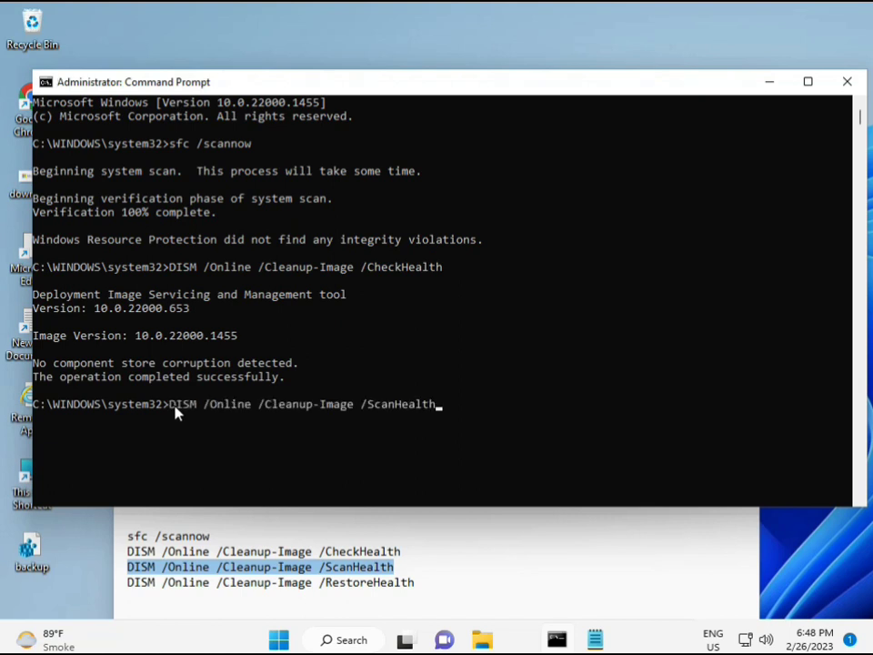
{"action": "key", "text": "Return"}
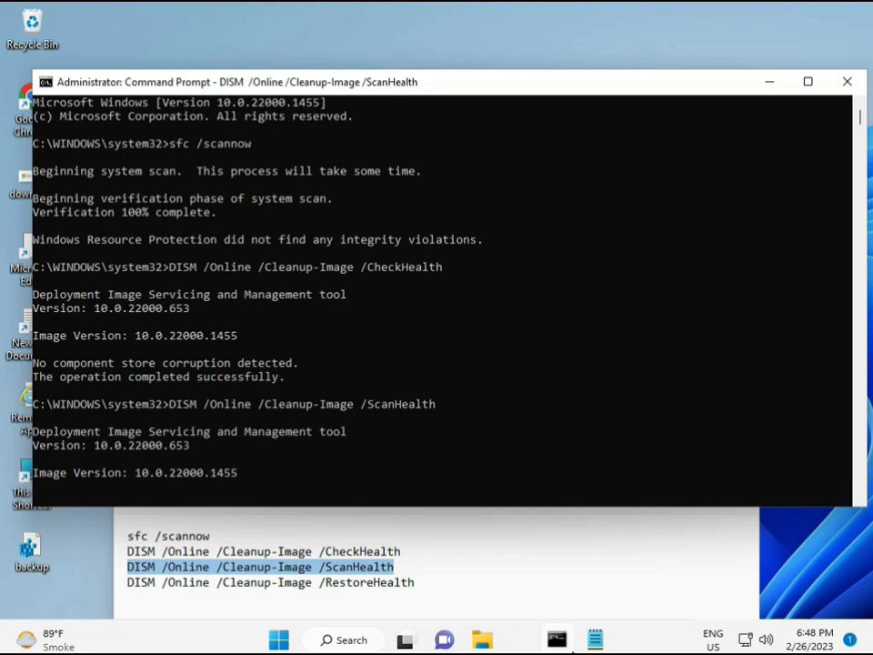
{"action": "scroll", "coordinate": [380, 416], "scroll_direction": "down", "scroll_amount": 7}
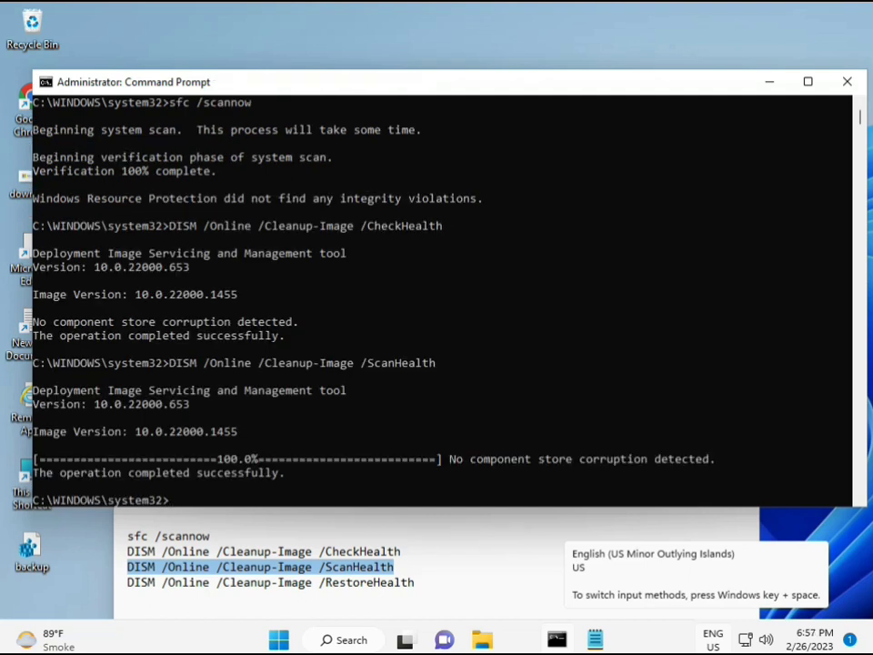
Copy the DISM RestoreHealth command line from the Notepad notes
{"action": "left_click_drag", "start_coordinate": [195, 473], "coordinate": [284, 473]}
{"action": "left_click", "coordinate": [207, 586]}
{"action": "triple_click", "coordinate": [206, 587]}
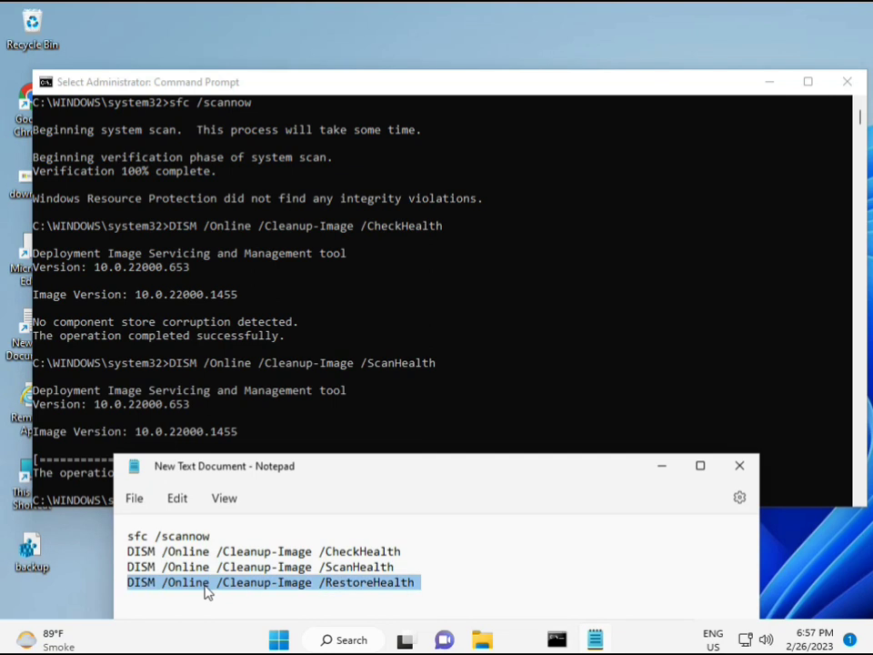
{"action": "right_click", "coordinate": [207, 586]}
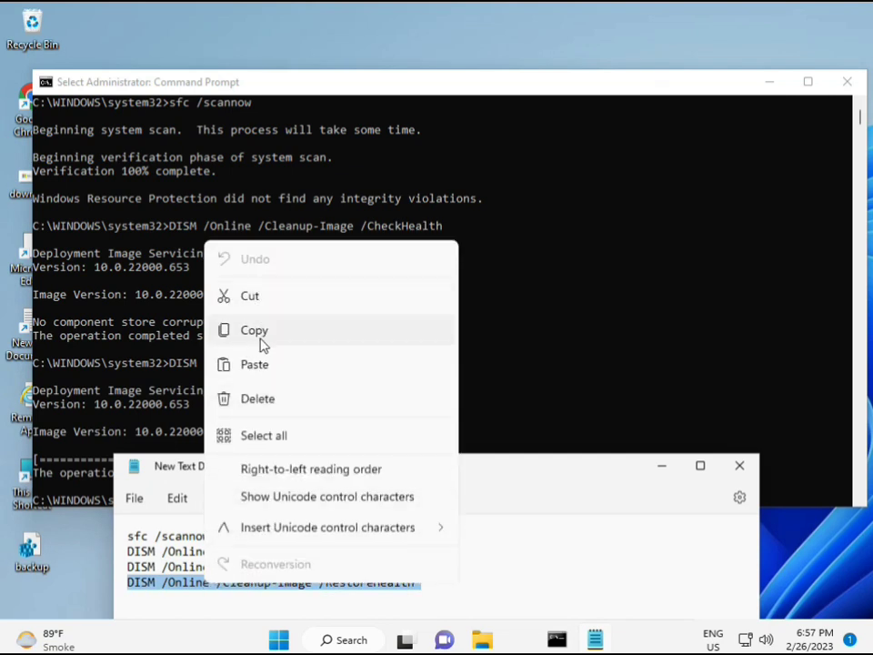
{"action": "left_click", "coordinate": [287, 342]}
Paste DISM /Online /Cleanup-Image /RestoreHealth at the system32 prompt and start the repair
{"action": "left_click", "coordinate": [191, 492]}
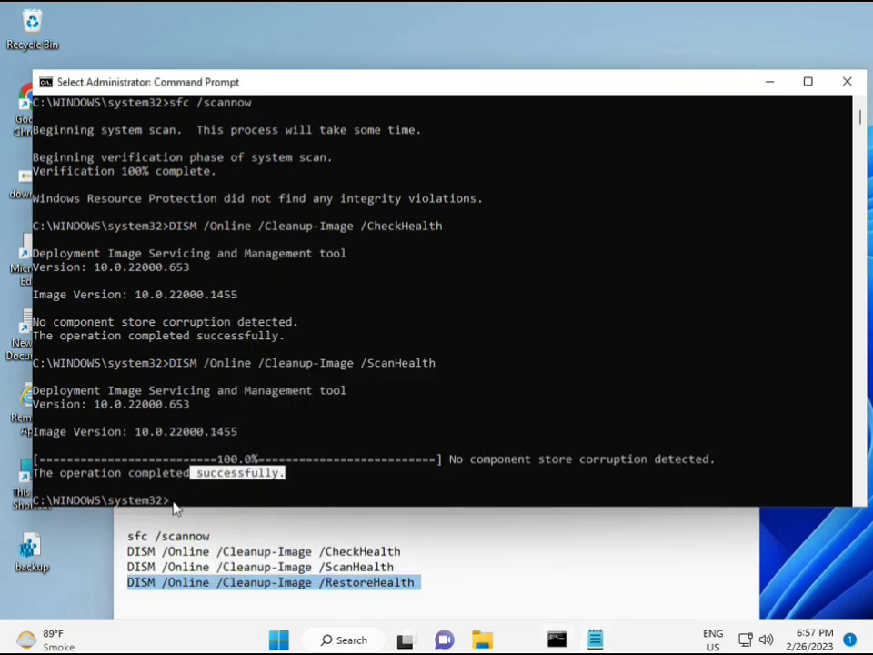
{"action": "left_click", "coordinate": [174, 507]}
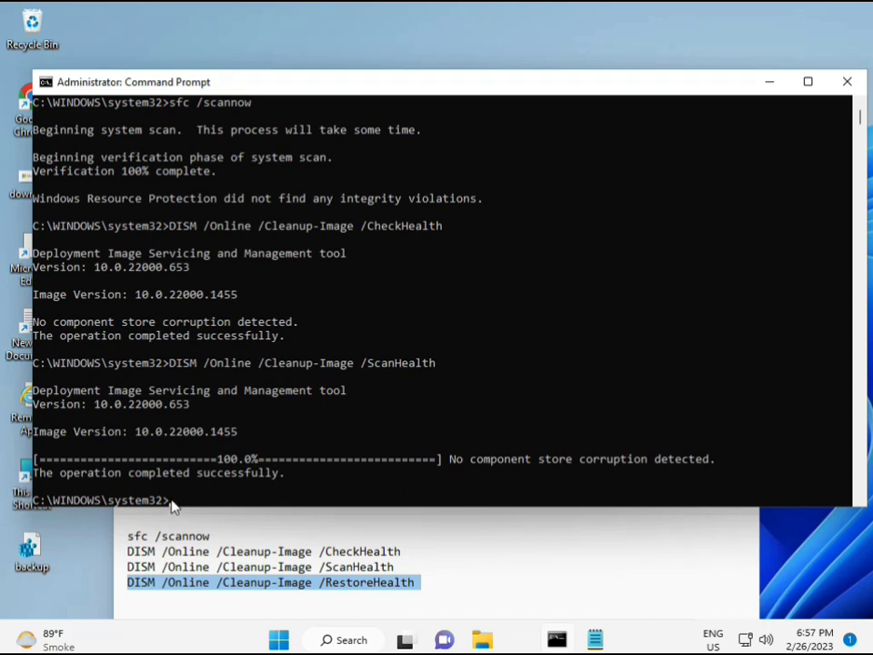
{"action": "left_click", "coordinate": [174, 507]}
{"action": "right_click", "coordinate": [174, 506]}
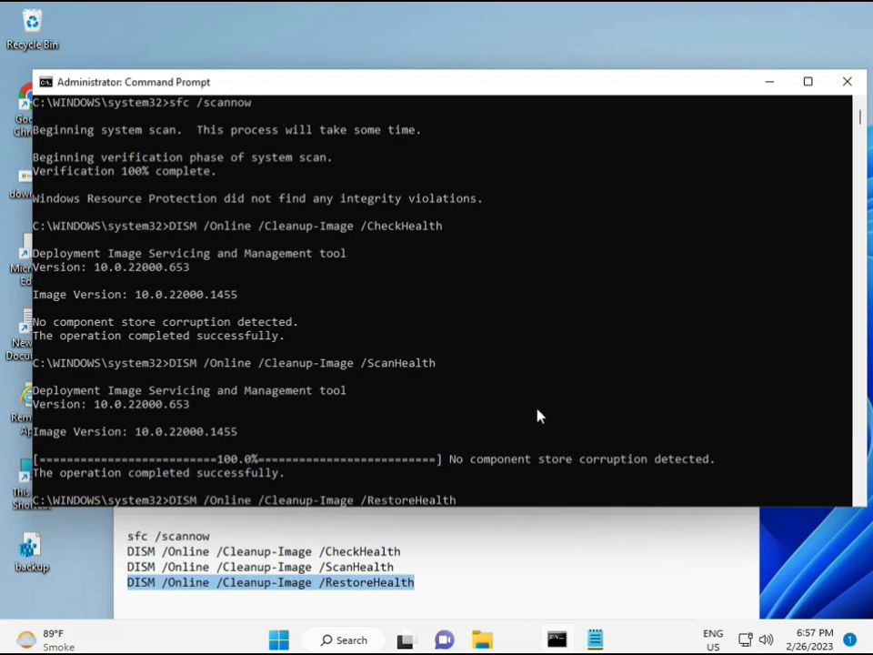
{"action": "scroll", "coordinate": [534, 414], "scroll_direction": "down", "scroll_amount": 6}
{"action": "scroll", "coordinate": [523, 413], "scroll_direction": "down", "scroll_amount": 3}
{"action": "scroll", "coordinate": [400, 405], "scroll_direction": "up", "scroll_amount": 7}
{"action": "scroll", "coordinate": [286, 399], "scroll_direction": "up", "scroll_amount": 2}
{"action": "mouse_move", "coordinate": [861, 118]}
{"action": "left_mouse_down"}
{"action": "mouse_move", "coordinate": [863, 130]}
{"action": "mouse_move", "coordinate": [861, 117]}
{"action": "left_mouse_up"}
{"action": "left_click", "coordinate": [176, 255]}
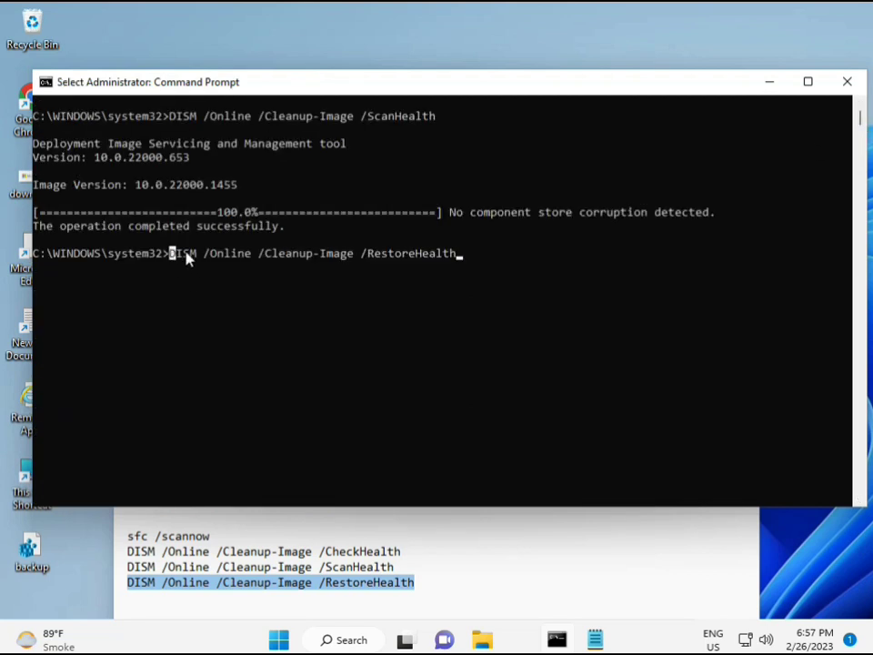
{"action": "key", "text": "Escape"}
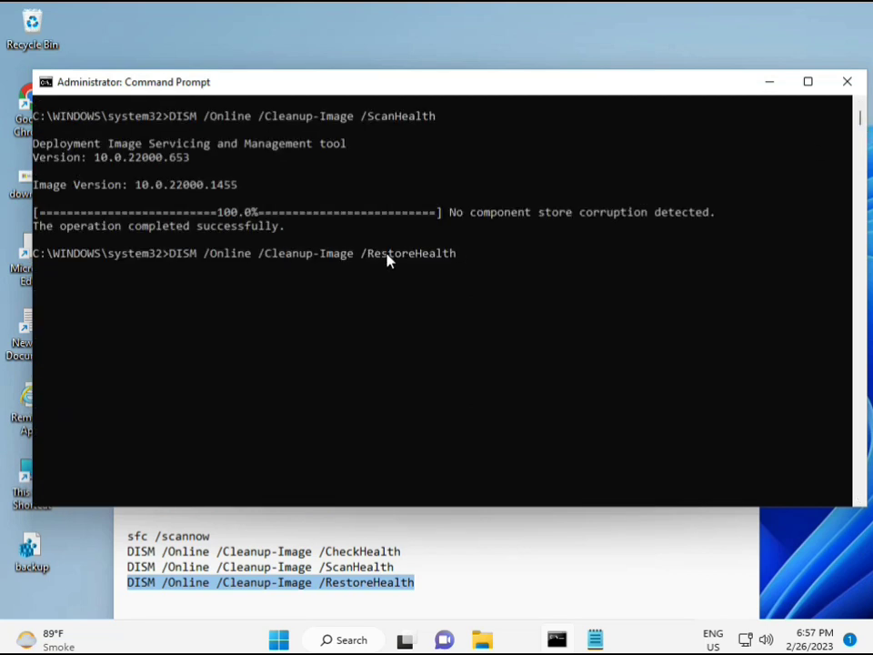
{"action": "key", "text": "Return"}
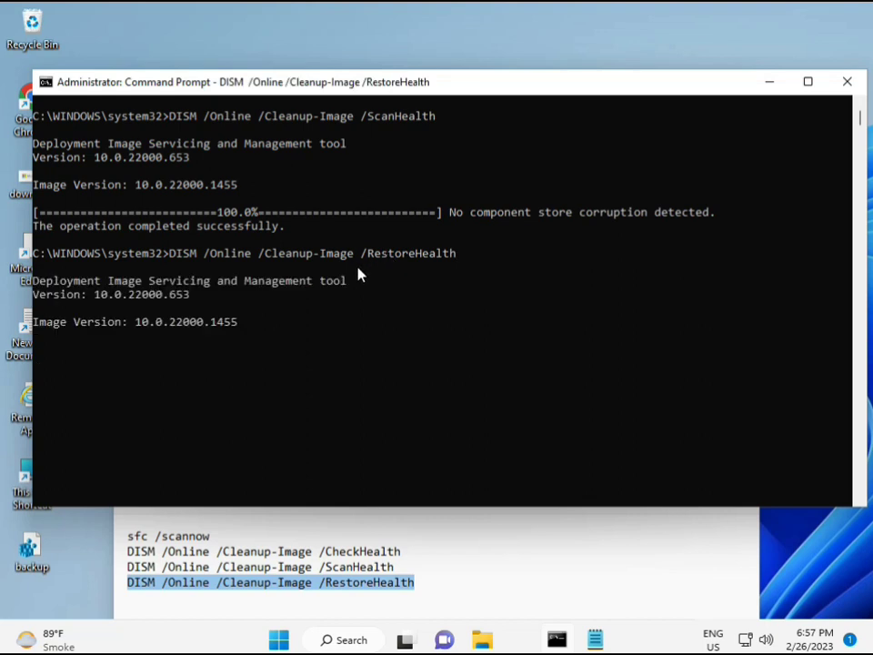